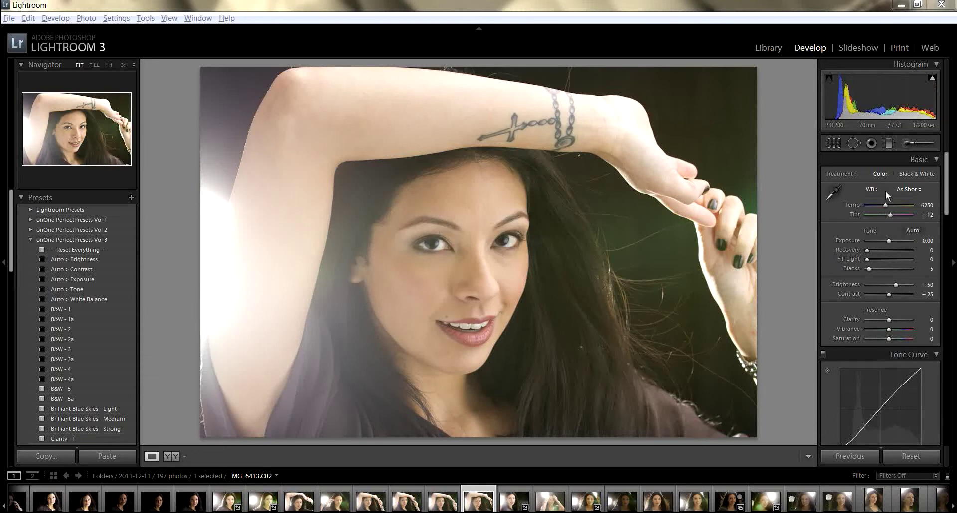
Adjust the portrait's basic settings to a Temp of 5678, Exposure of −0.14 and Recovery of 23
left_click_drag(885, 206, 883, 208)
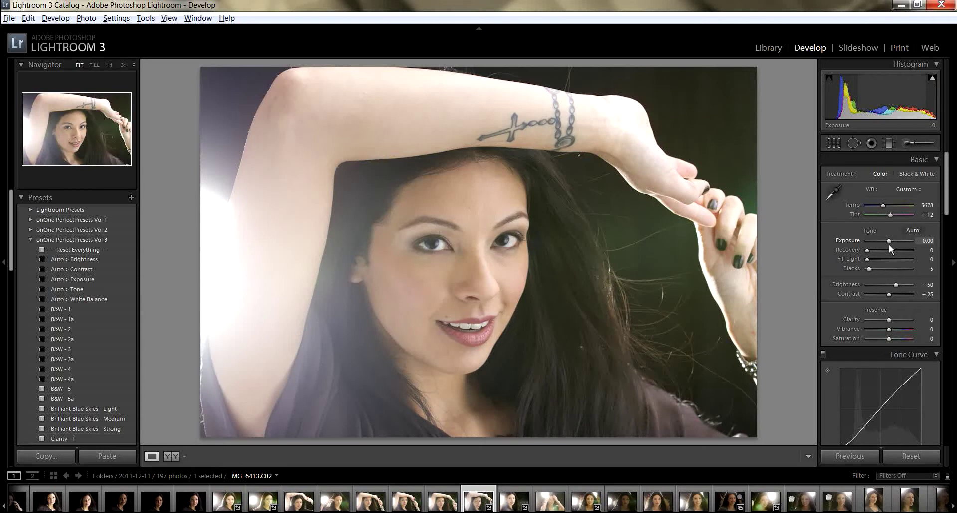
mouse_move(889, 245)
left_mouse_down()
mouse_move(875, 243)
mouse_move(898, 242)
mouse_move(889, 243)
left_mouse_up()
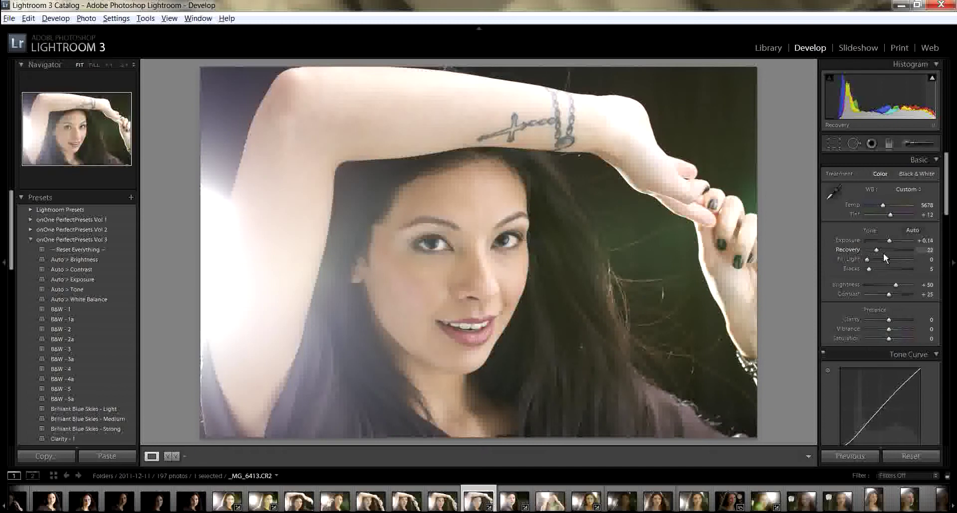
left_click_drag(885, 258, 912, 253)
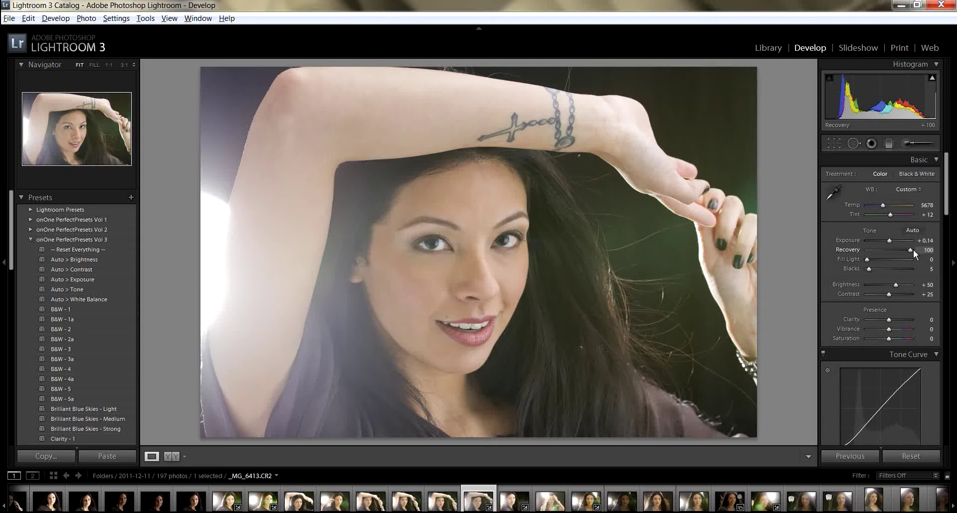
left_click_drag(913, 249, 877, 253)
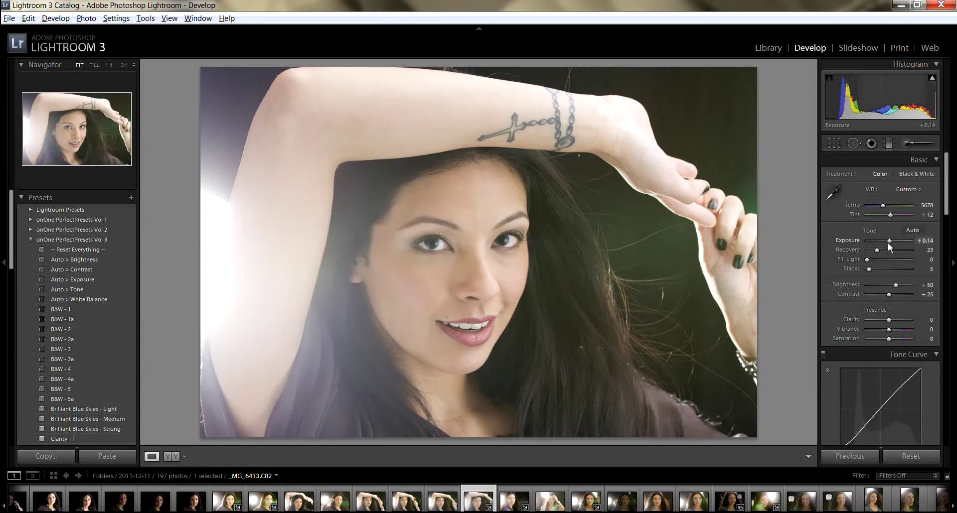
left_click_drag(889, 241, 886, 242)
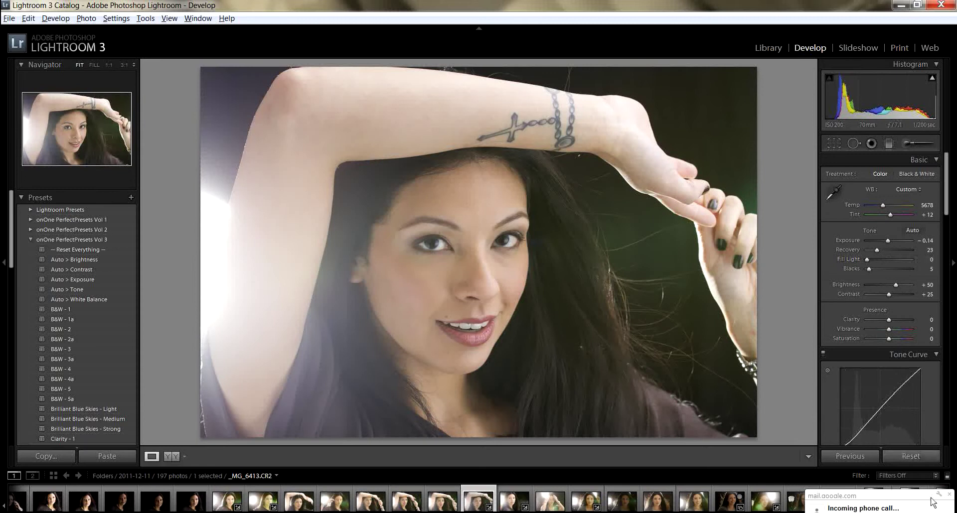
left_click(948, 494)
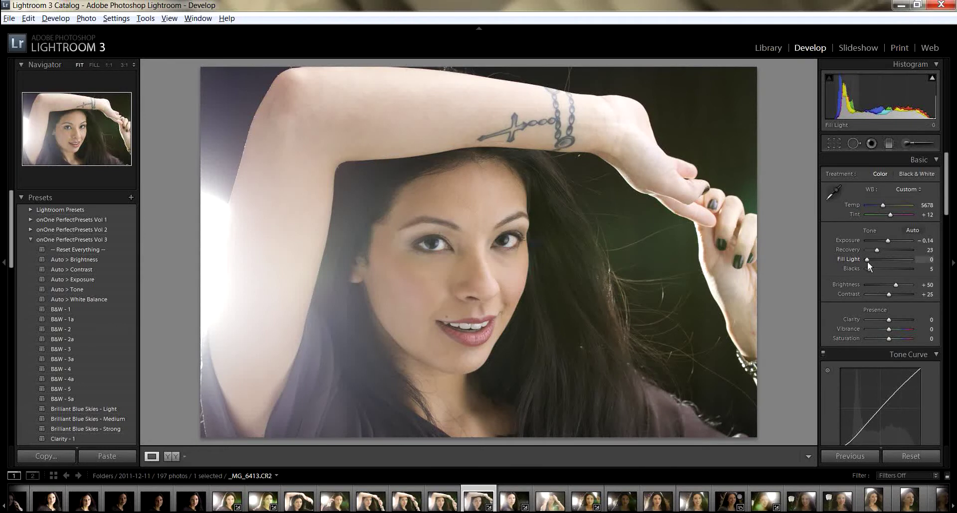
Set the portrait's Fill Light to 9 and Blacks to 28 while checking the shadow clipping
left_click_drag(867, 261, 872, 262)
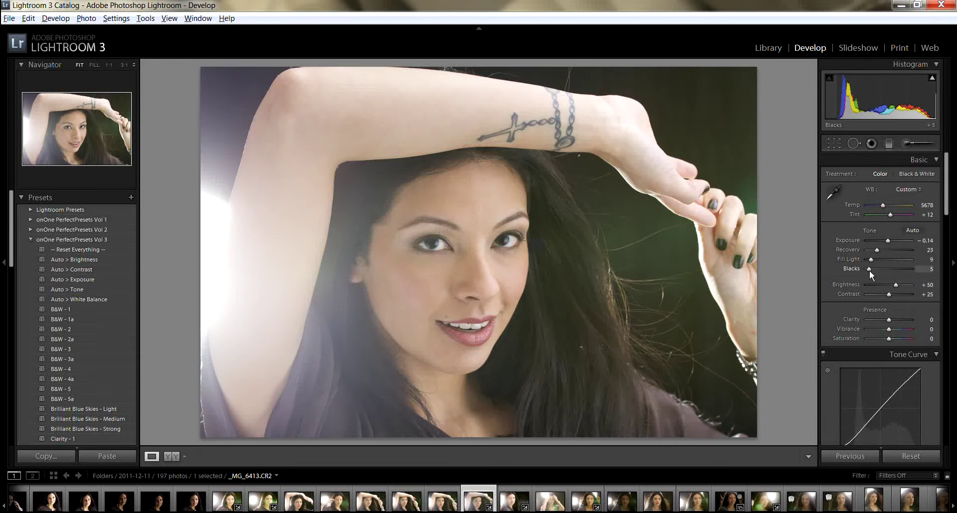
left_click_drag(869, 269, 876, 270)
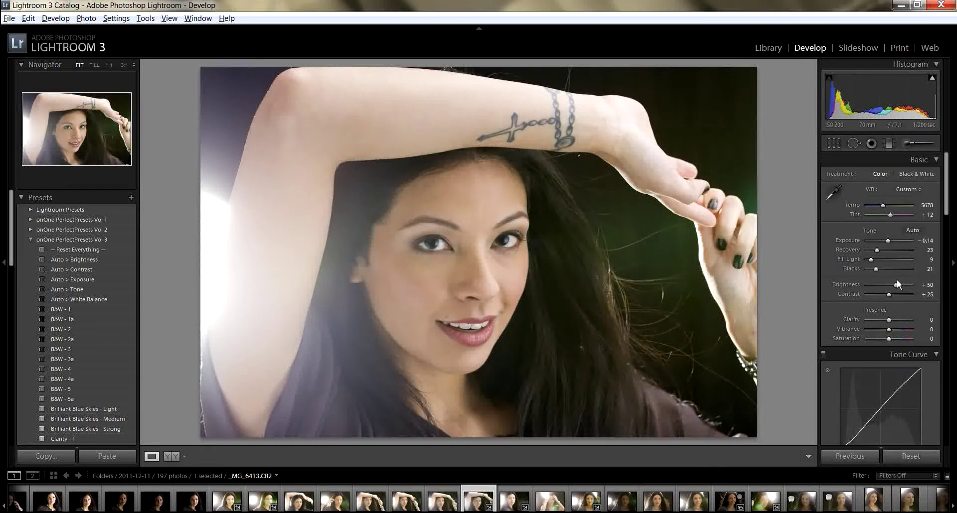
left_click_drag(877, 271, 884, 270)
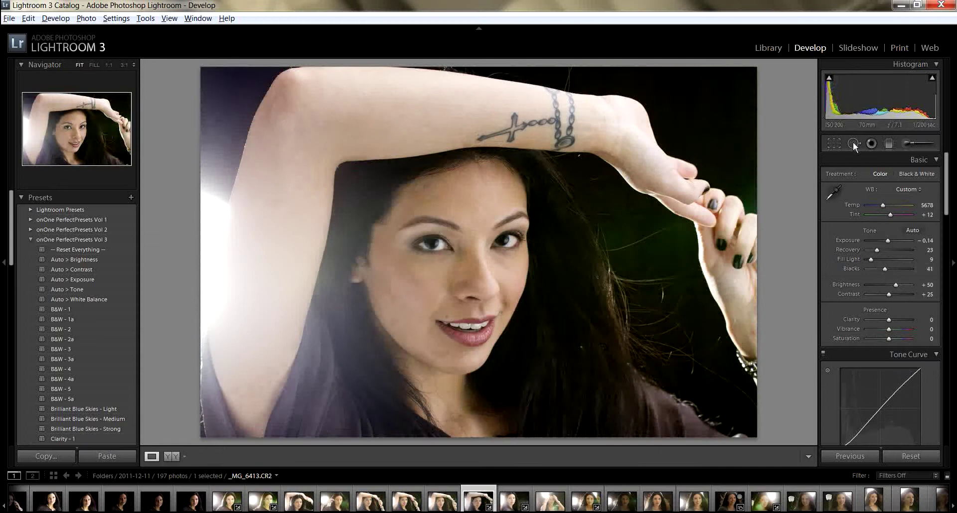
mouse_move(831, 78)
left_click_drag(885, 270, 892, 270)
mouse_move(830, 79)
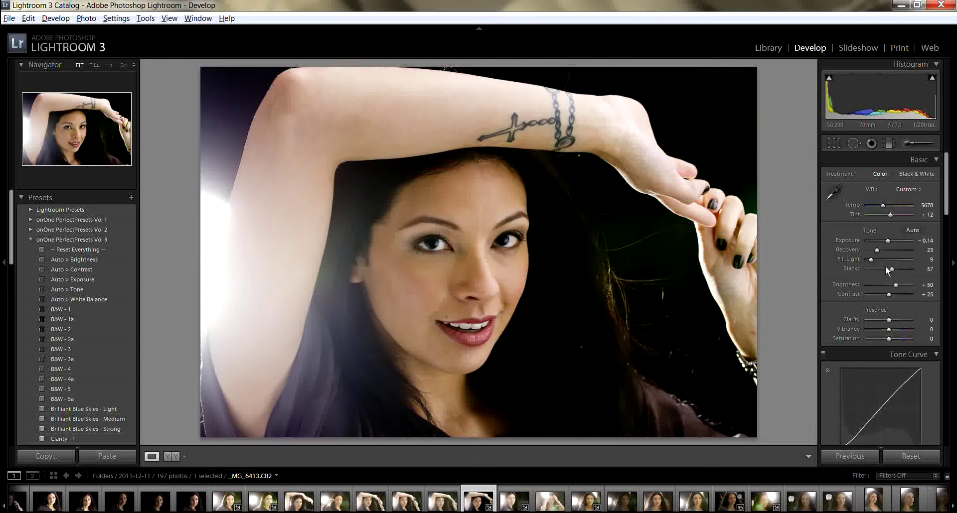
left_click_drag(892, 270, 876, 271)
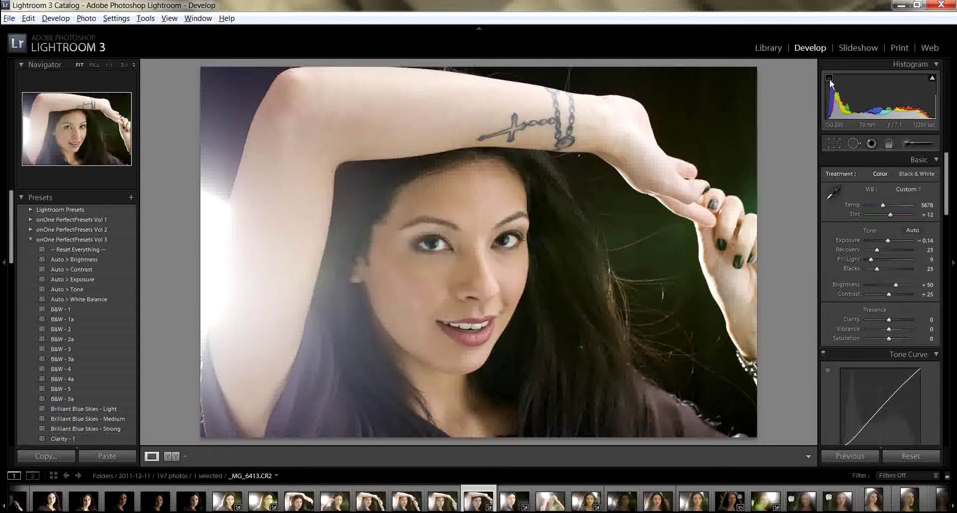
left_click(878, 268)
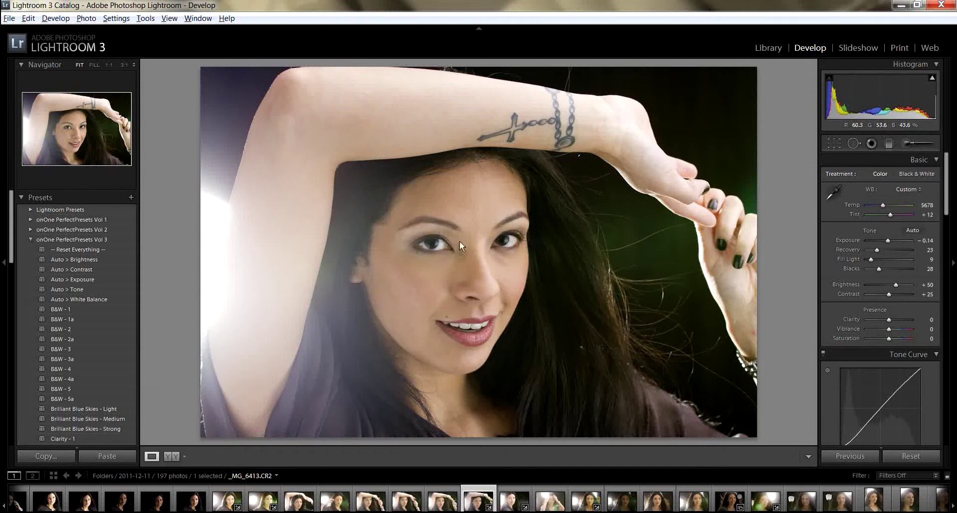
Open the adjusted photo for editing in Adobe Photoshop CS5
right_click(529, 214)
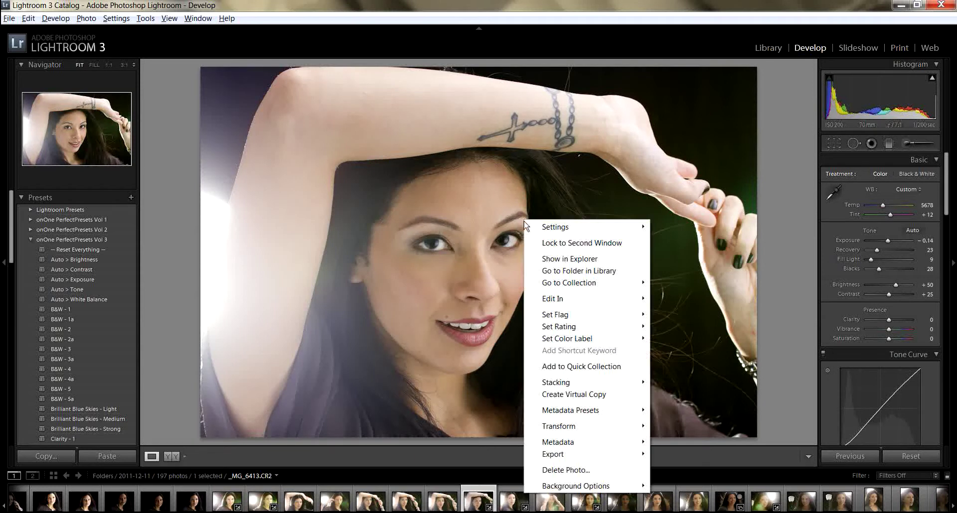
mouse_move(574, 301)
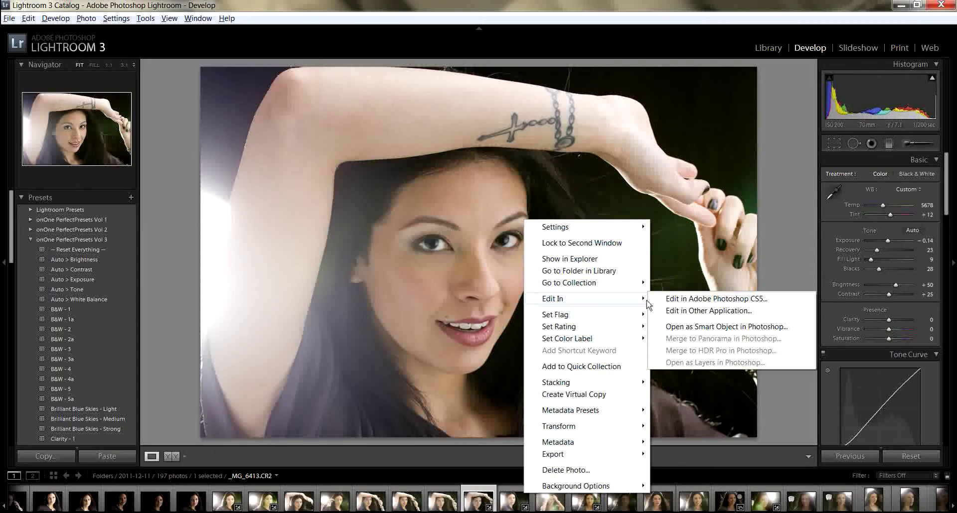
left_click(677, 301)
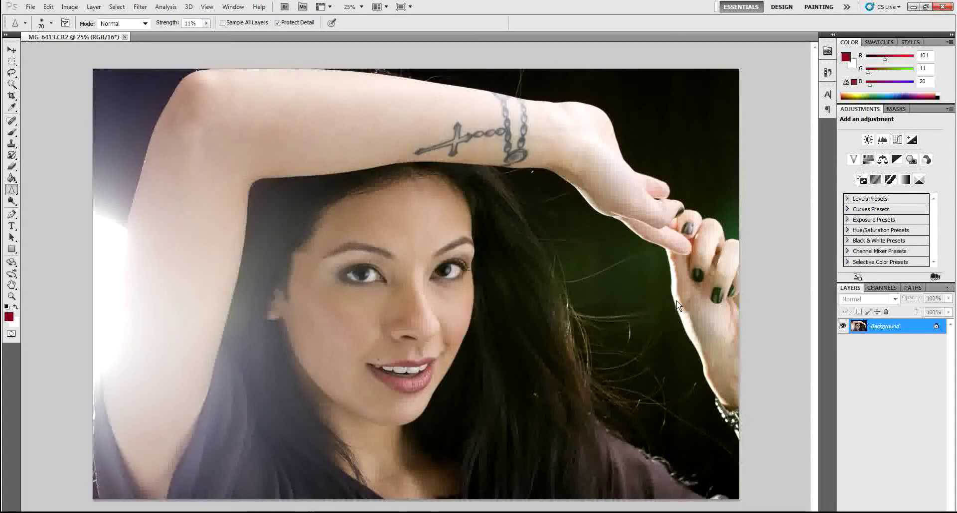
Duplicate the Background layer and name the copy "Main"
right_click(883, 333)
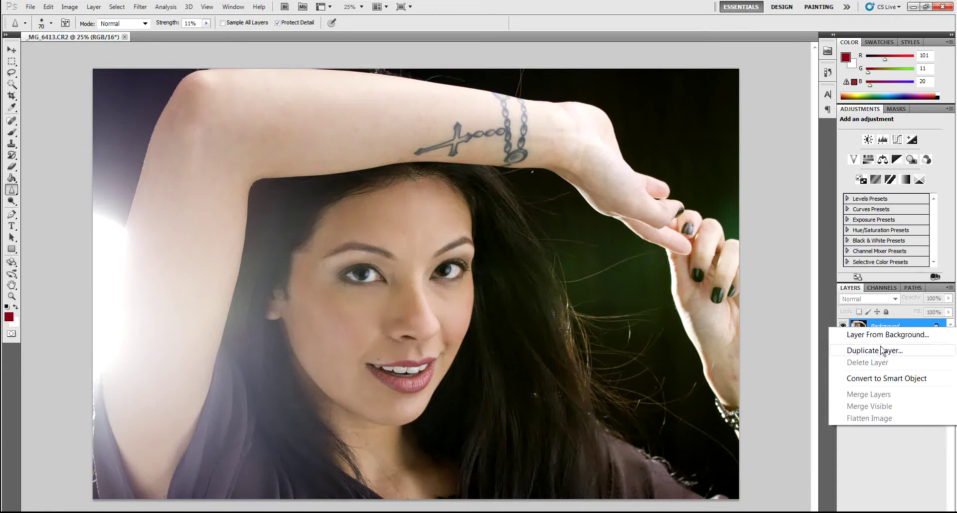
left_click(883, 351)
type("Main")
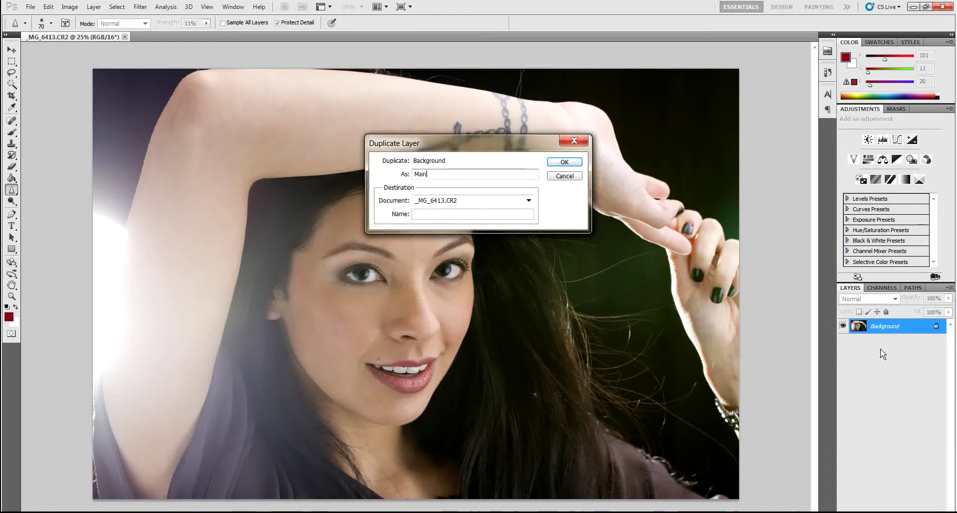
key("Return")
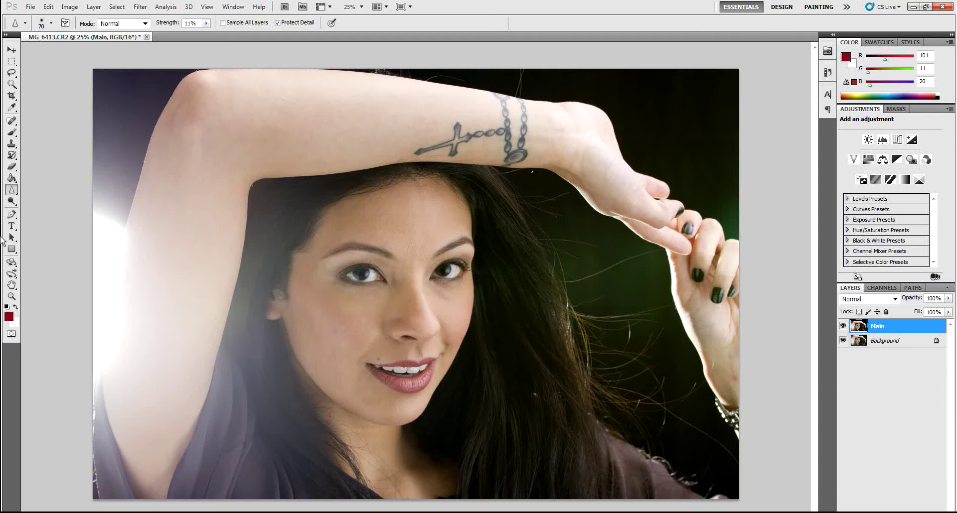
Remove the small blemishes on the nose, cheek and chin with the Content-Aware Spot Healing Brush at size 20
left_click(12, 285)
left_click(116, 23)
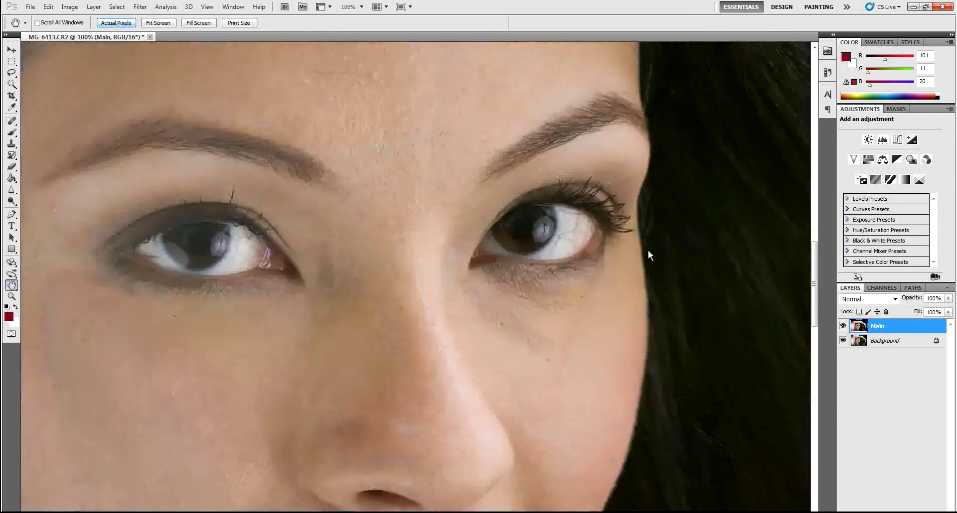
left_click_drag(814, 261, 816, 304)
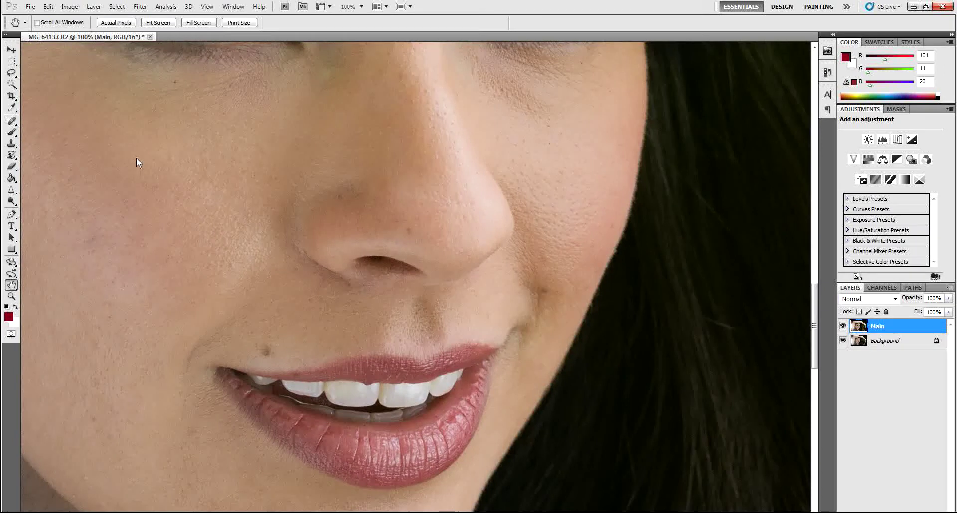
left_click(11, 121)
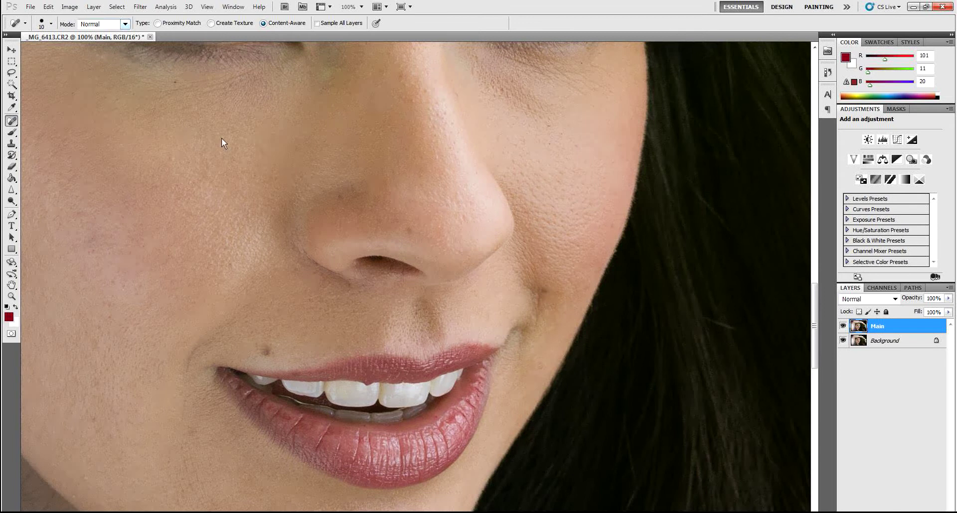
key("bracketright")
left_click(406, 233)
left_click(337, 196)
left_click(191, 429)
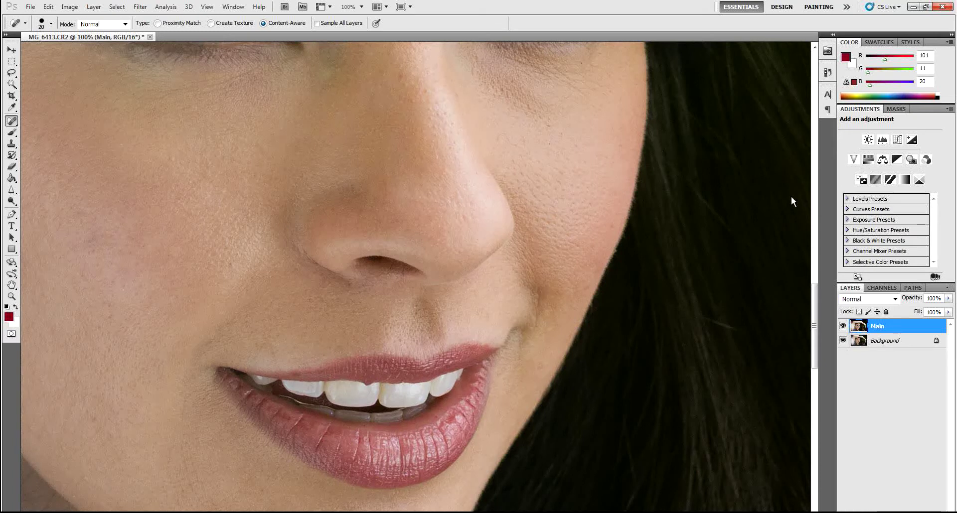
Remove the red veins from the whites of both eyes with the Spot Healing Brush at size 10
scroll(813, 264, "up", 5)
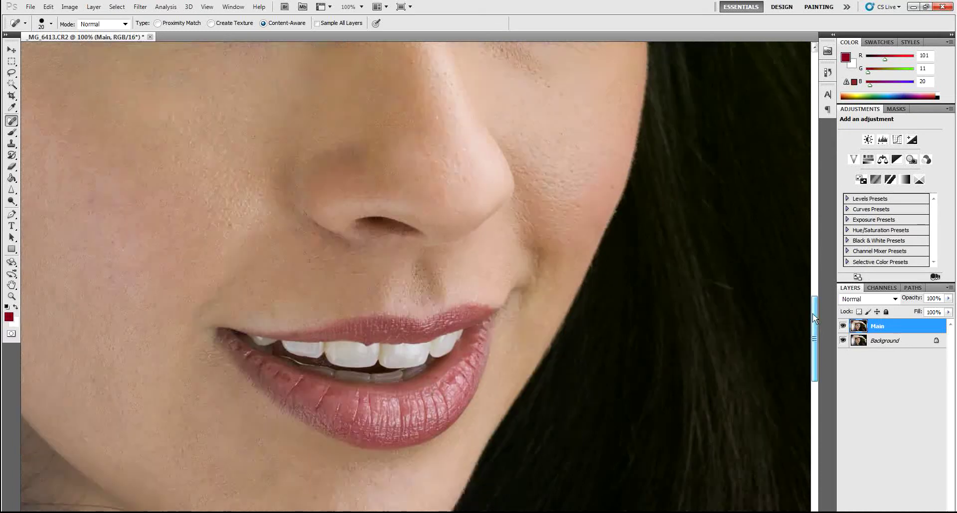
scroll(805, 264, "up", 3)
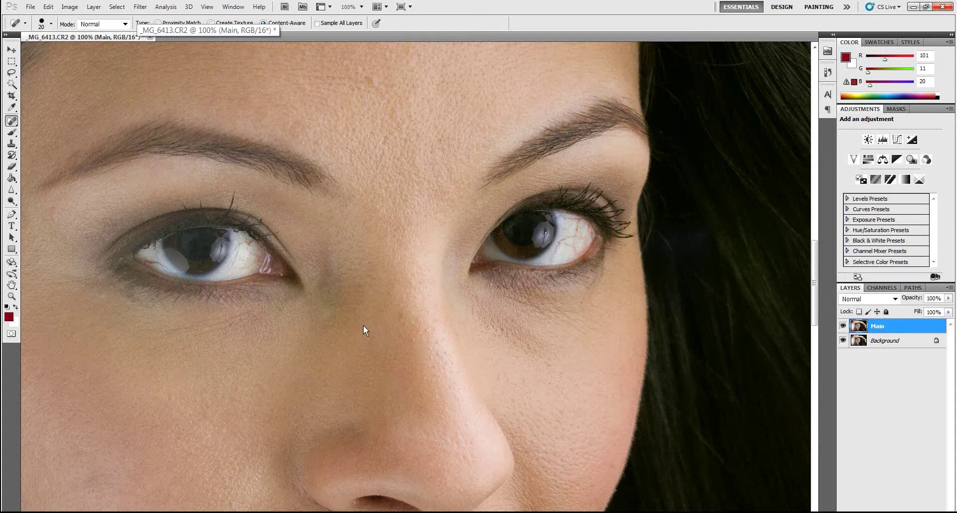
key("bracketleft")
mouse_move(236, 245)
left_mouse_down()
mouse_move(250, 243)
mouse_move(240, 253)
left_mouse_up()
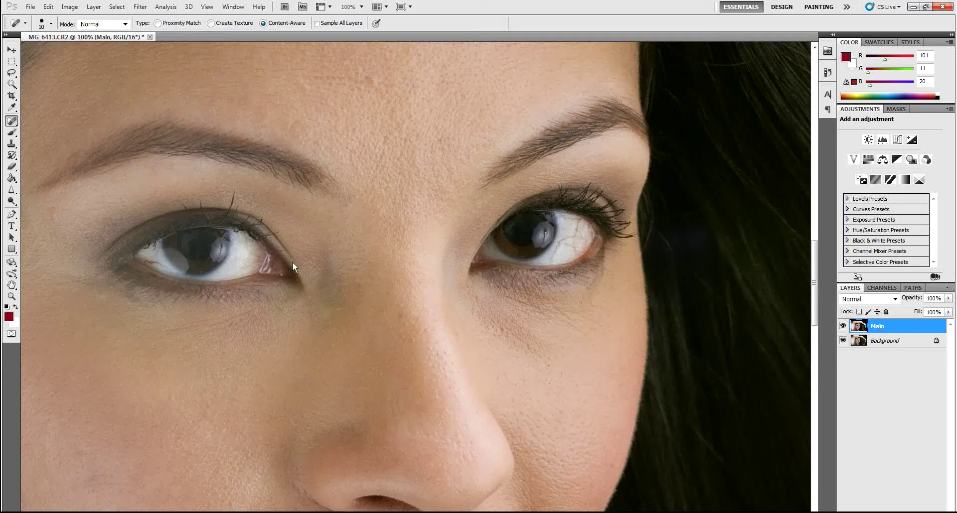
left_click_drag(148, 262, 148, 263)
mouse_move(584, 238)
left_mouse_down()
mouse_move(576, 247)
mouse_move(569, 222)
left_mouse_up()
Brighten the whites of the eyes with the Dodge tool, using the Midtones range and 15% exposure
left_click(11, 201)
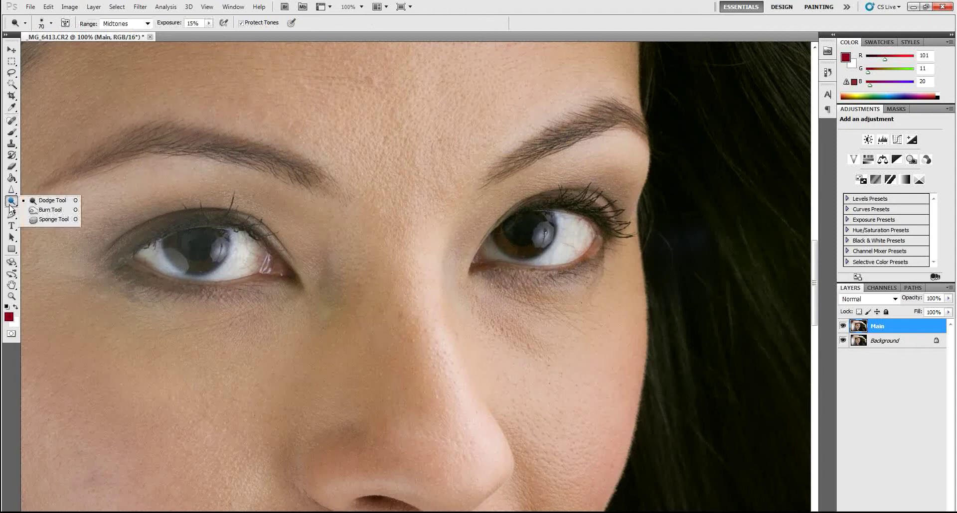
left_click(45, 202)
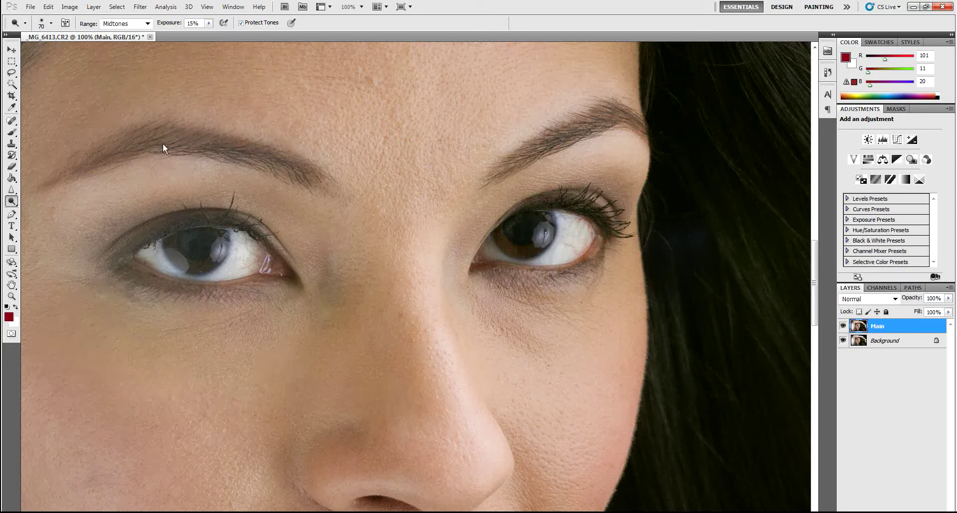
left_click(131, 25)
left_click(132, 24)
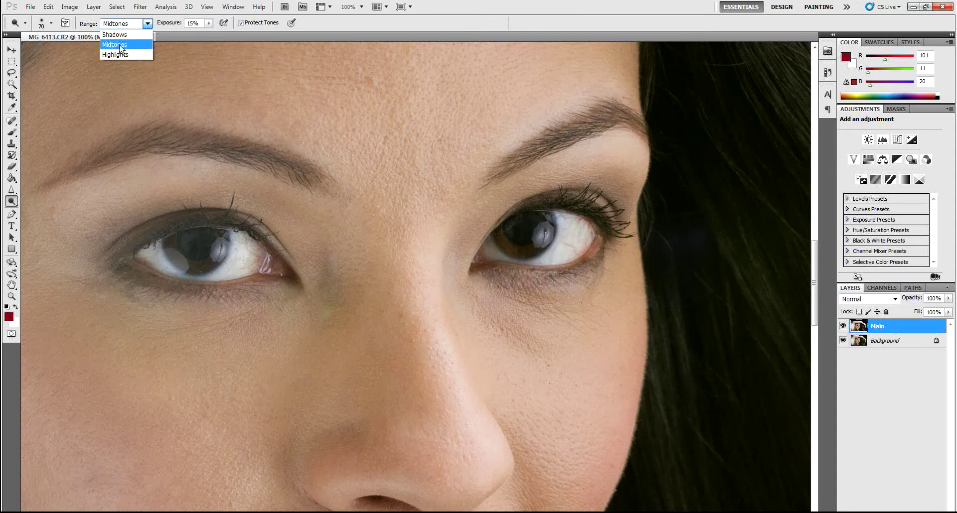
left_click(120, 45)
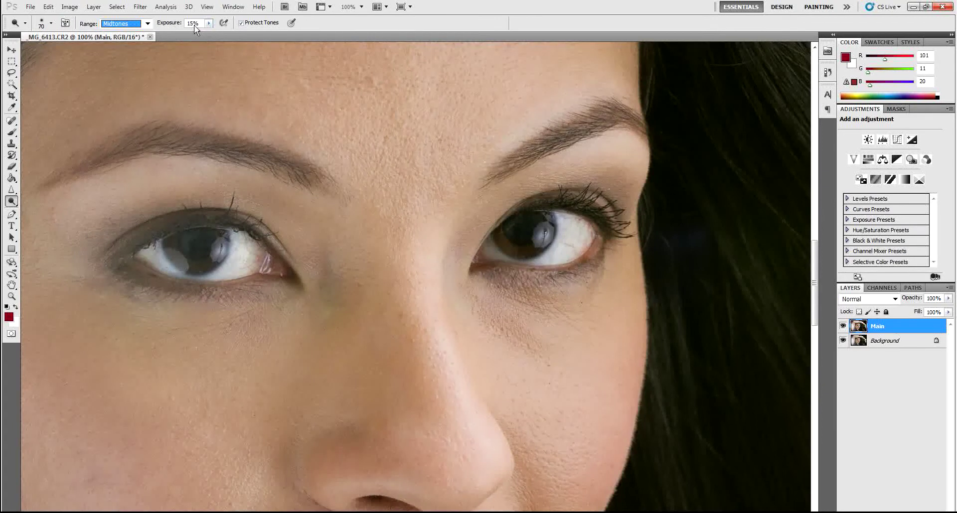
left_click(247, 259)
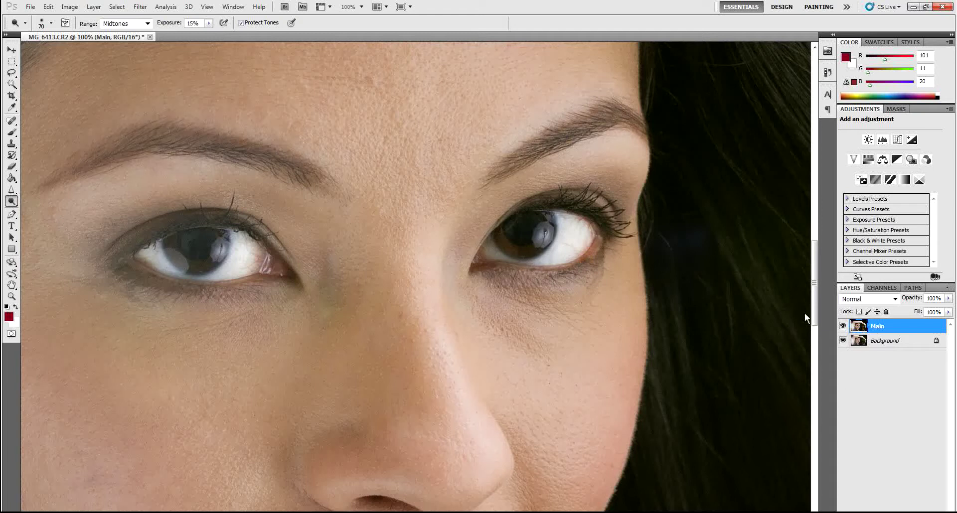
Compare the retouched eyes with the original by toggling the Main layer's visibility
left_click(844, 326)
left_click(843, 326)
left_click(844, 326)
left_click(844, 326)
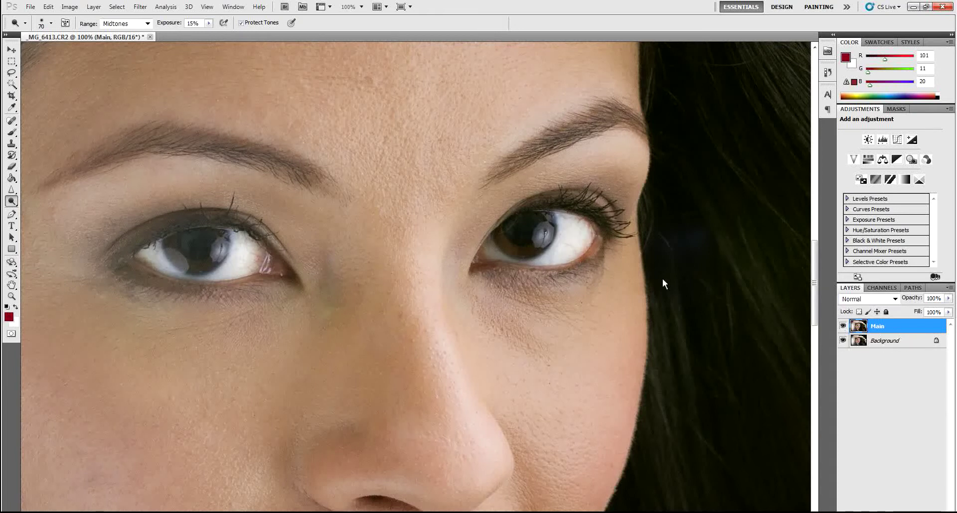
Sharpen the facial details on the Main layer with the Sharpen tool at 11% strength
left_click(12, 191)
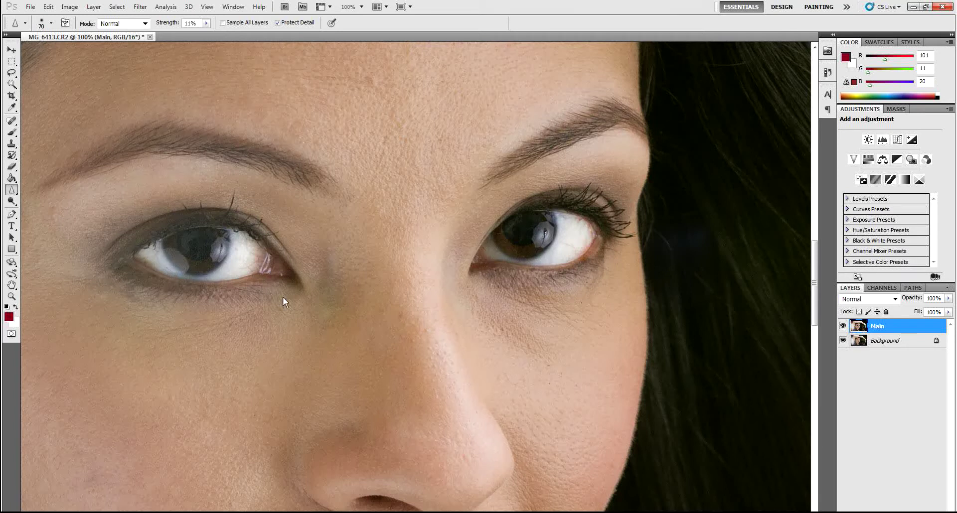
left_click(11, 285)
left_click(200, 23)
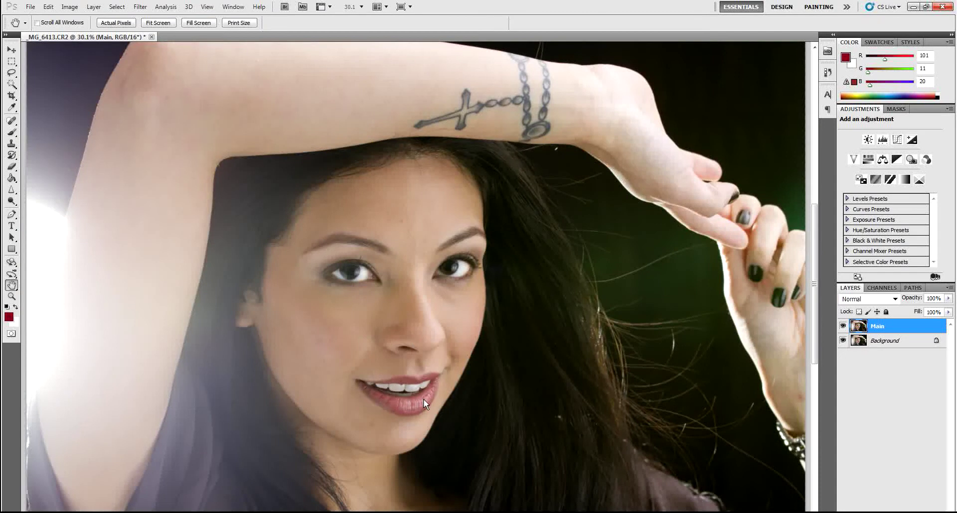
left_click(11, 190)
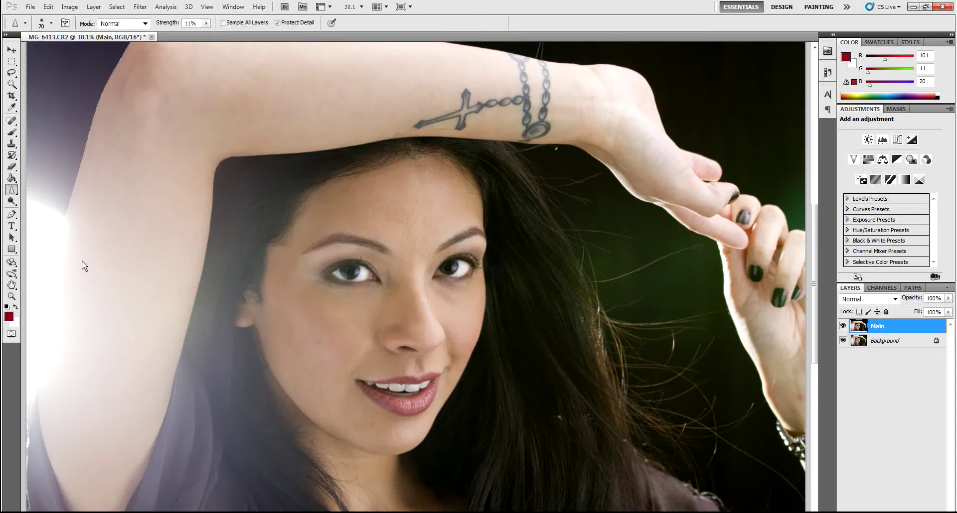
Compare the sharpened, retouched face with the original by toggling the Main layer's visibility
left_click(11, 200)
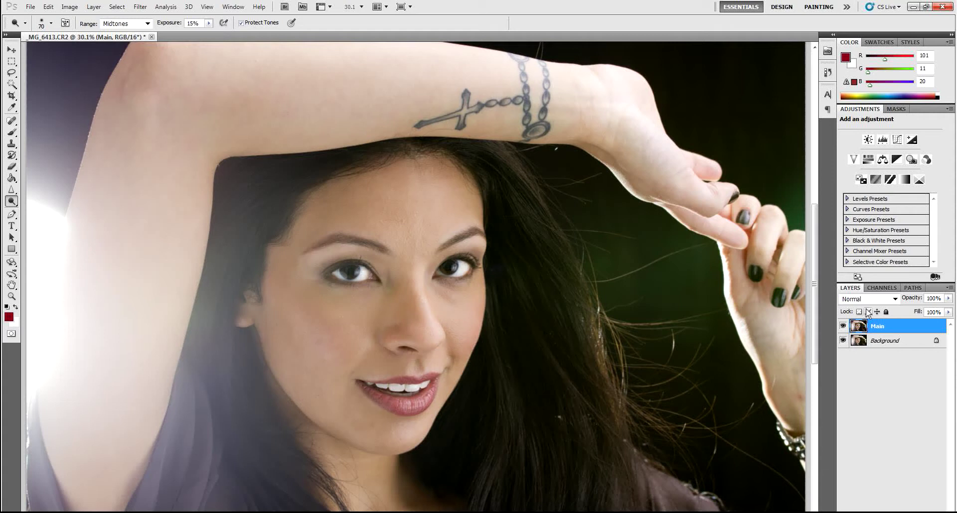
left_click(842, 327)
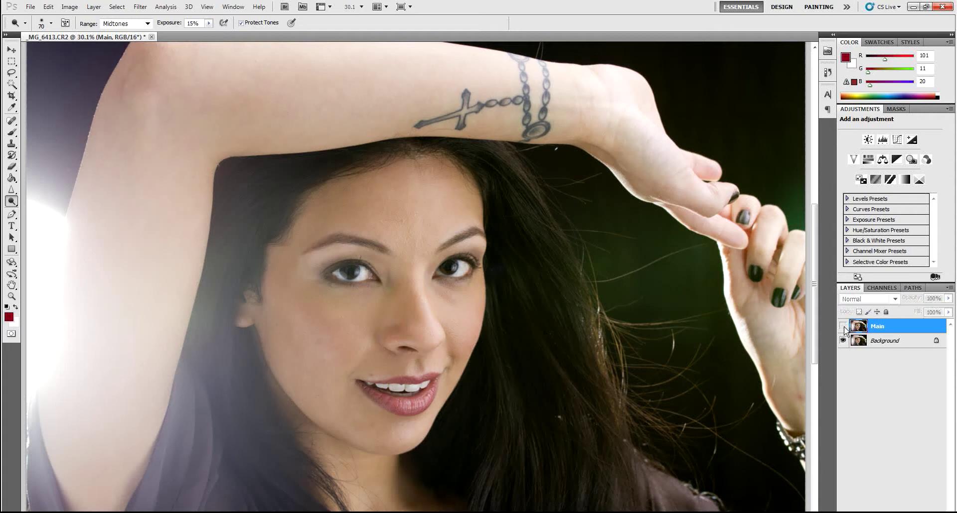
left_click(844, 327)
left_click(843, 327)
left_click(843, 327)
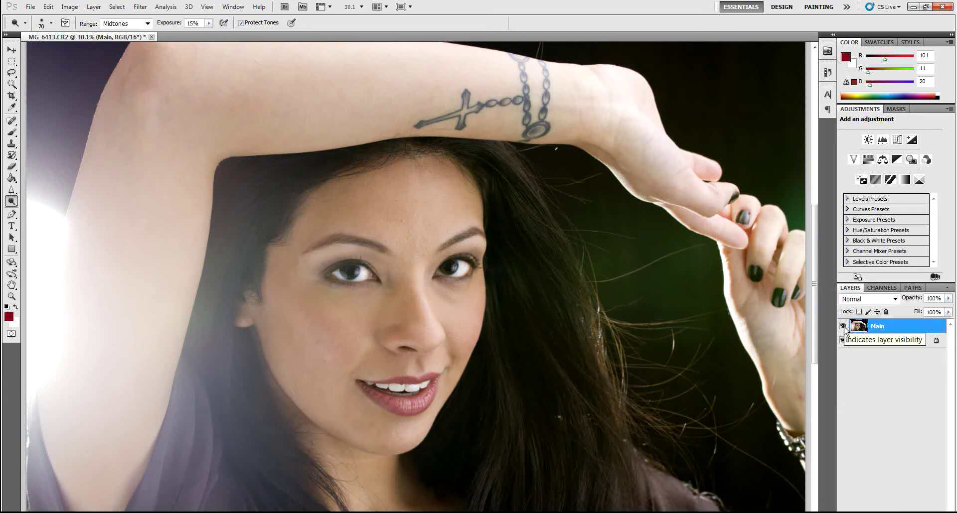
Duplicate the Main layer under the name Soft
right_click(895, 326)
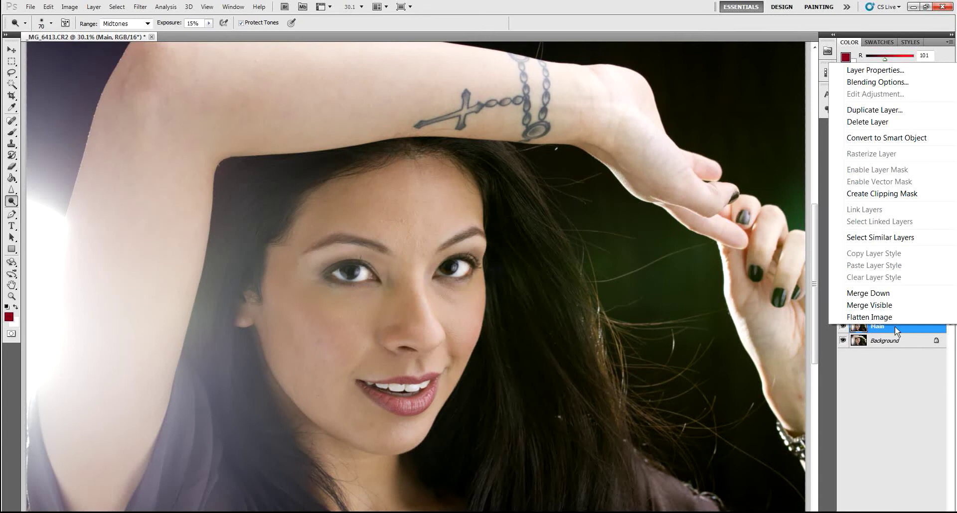
left_click(874, 110)
type("Soft")
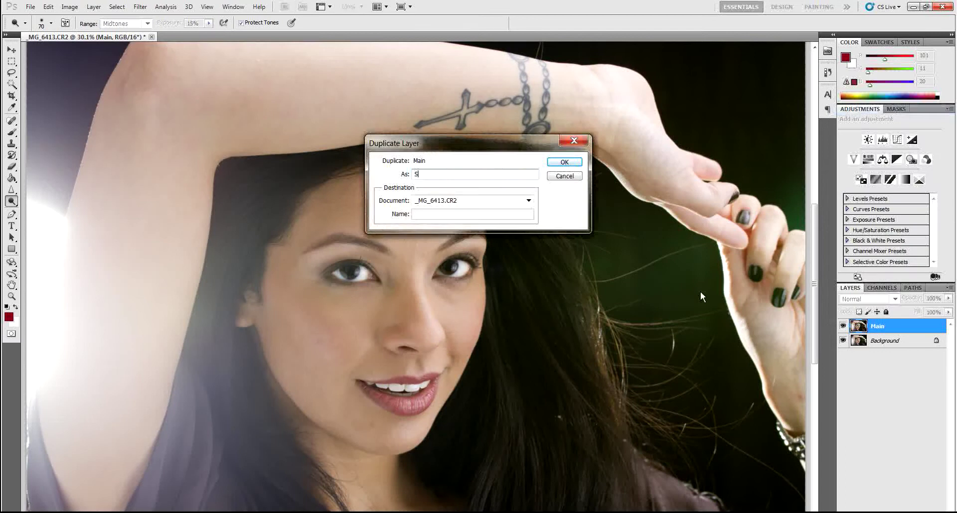
key("Return")
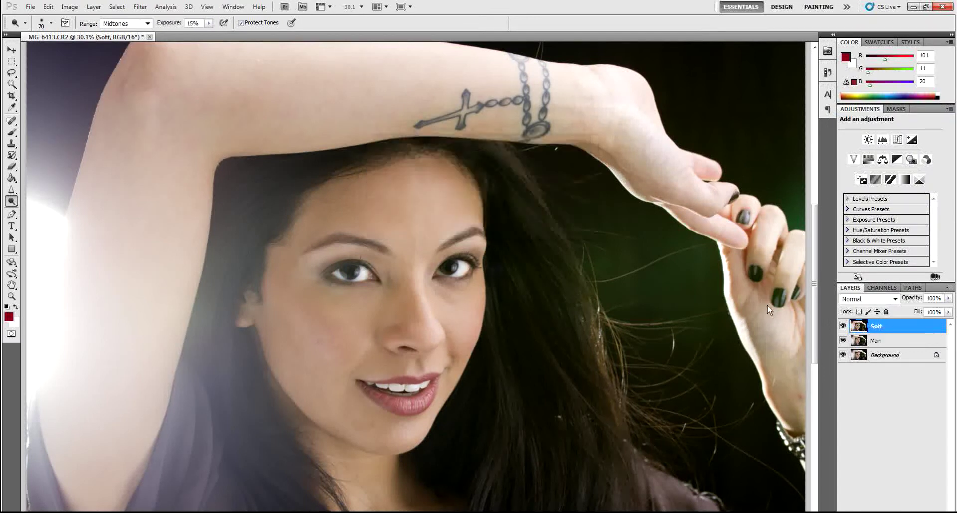
Duplicate the Soft layer under the name High Pass and hide the new copy
right_click(901, 329)
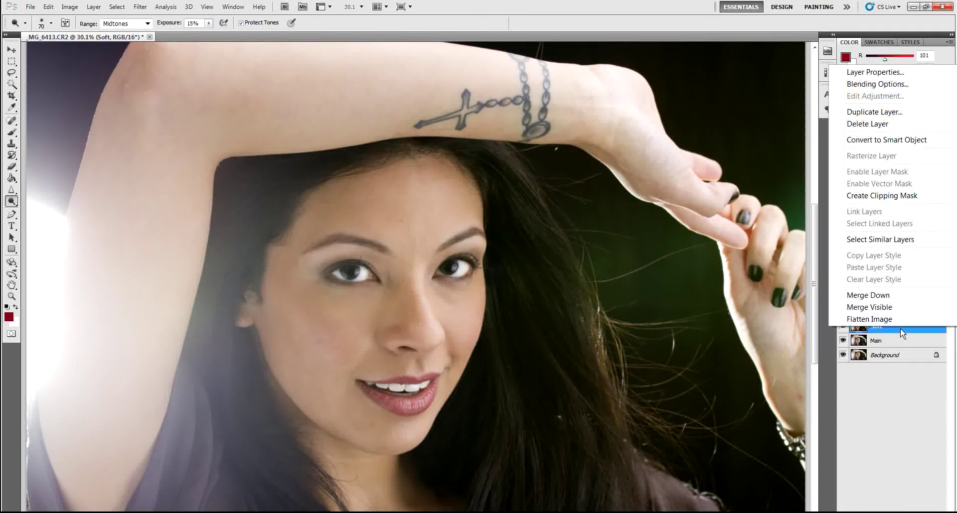
left_click(870, 112)
type("High Pass")
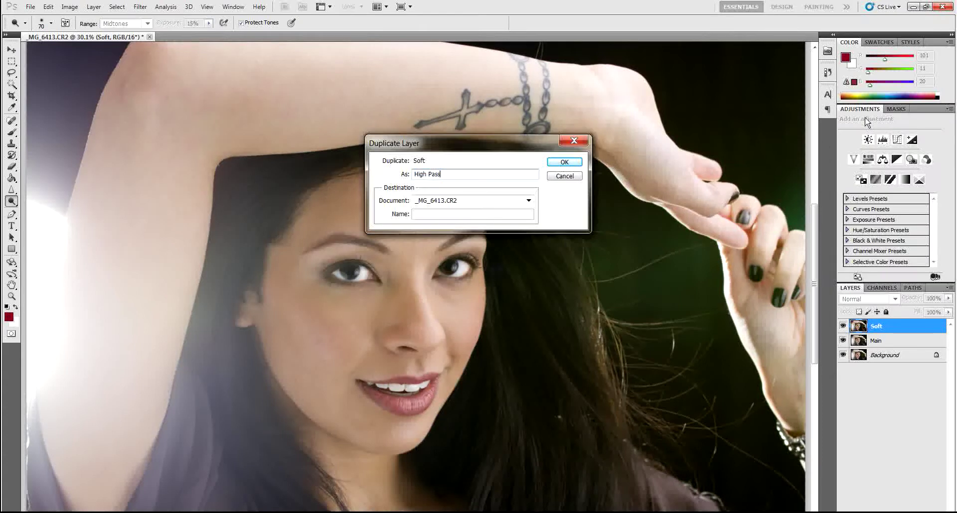
key("Return")
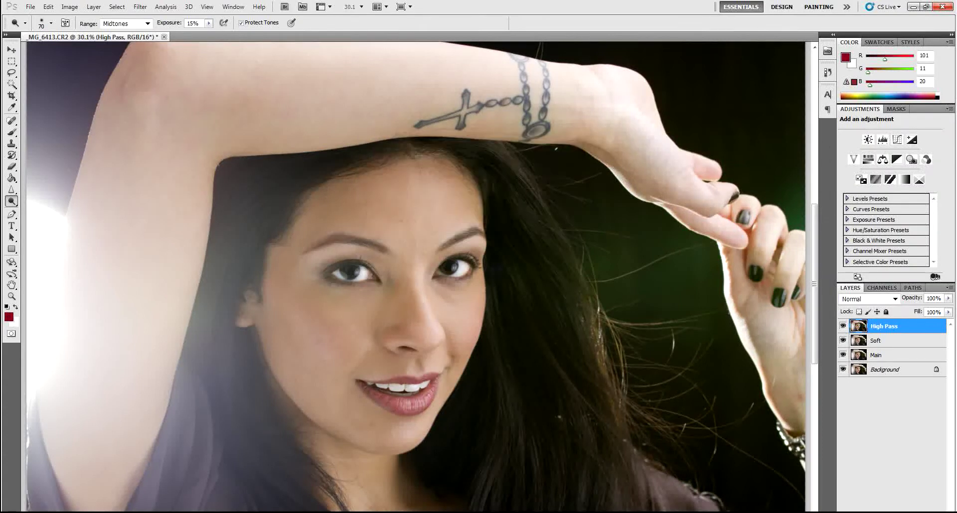
left_click(842, 326)
Apply a Gaussian Blur to the Soft layer and check its effect by toggling the layer's visibility
left_click(878, 341)
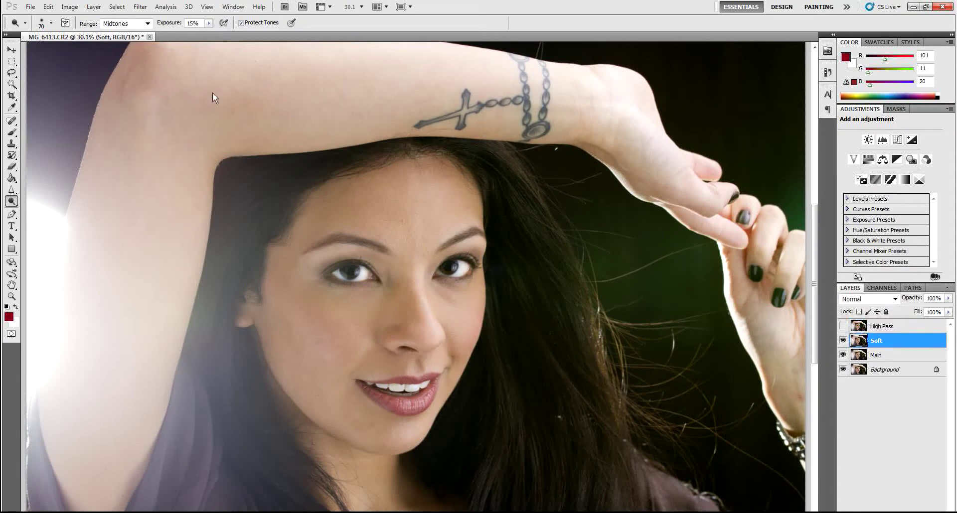
left_click(138, 8)
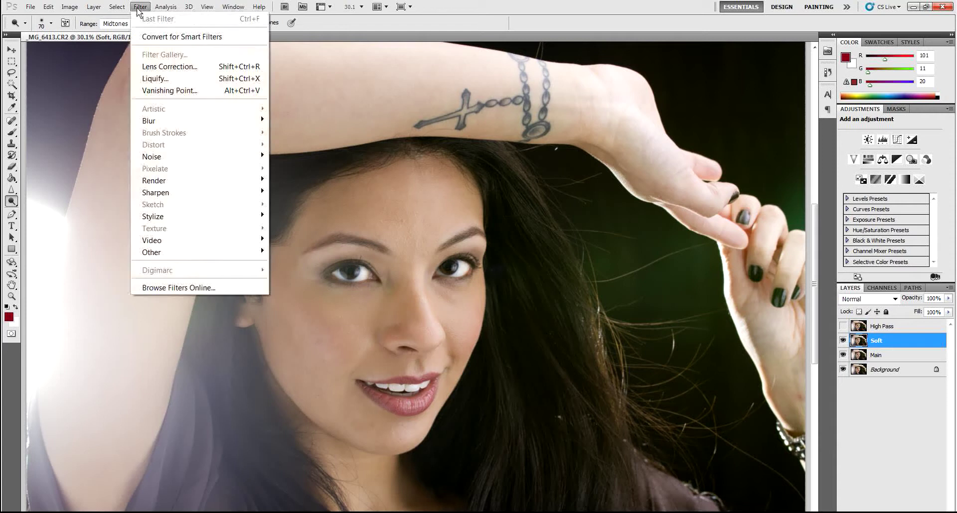
mouse_move(150, 120)
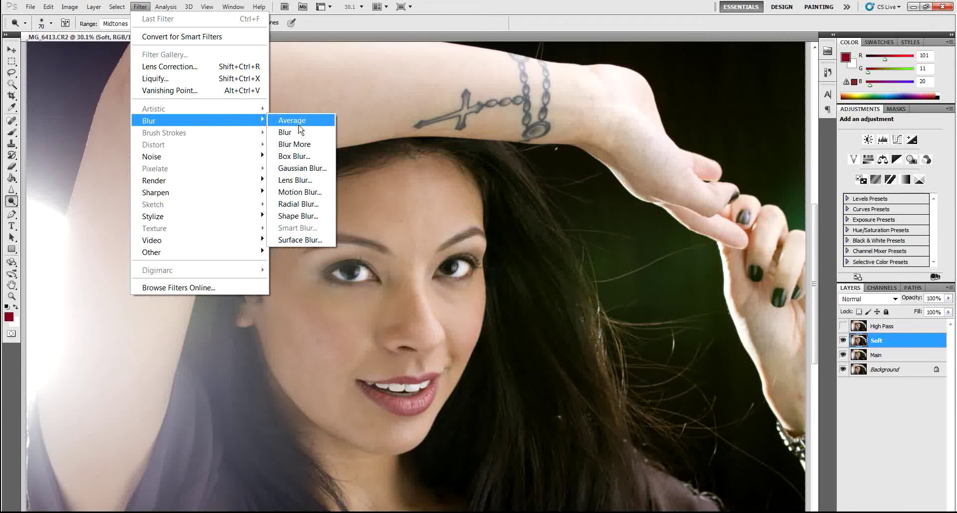
left_click(302, 170)
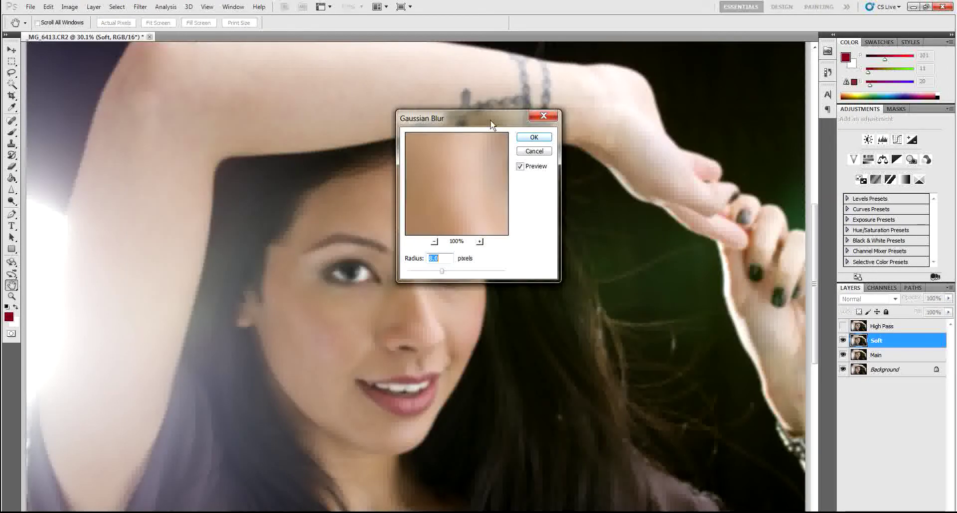
left_click_drag(490, 120, 613, 80)
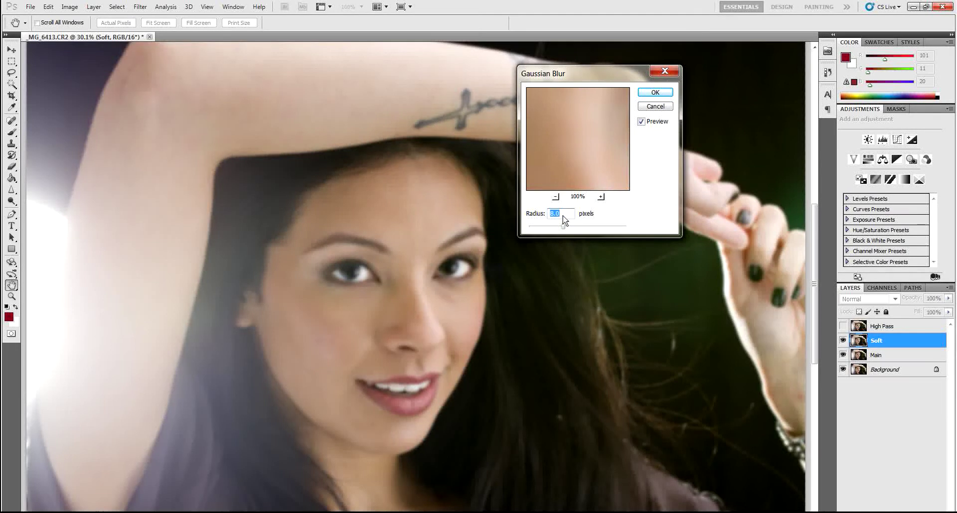
left_click_drag(563, 230, 560, 231)
left_click(655, 94)
key("o")
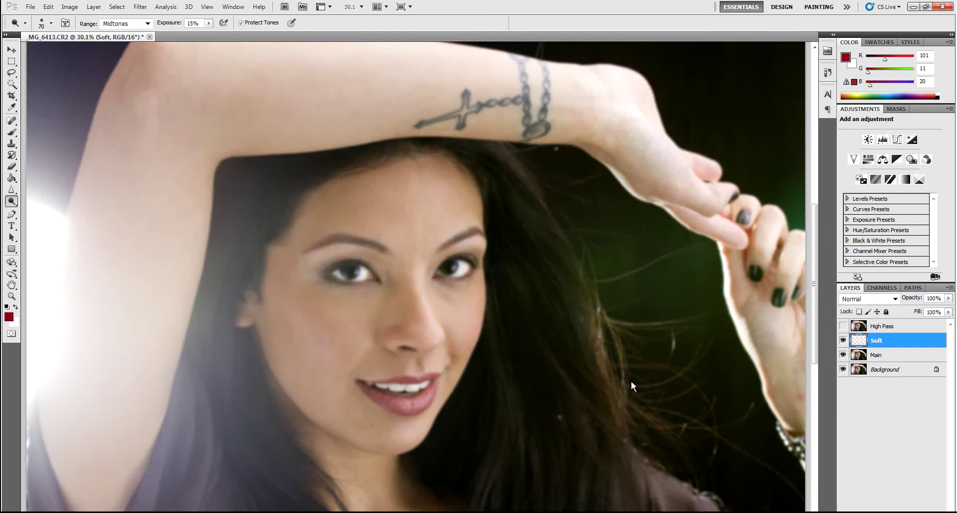
left_click(842, 341)
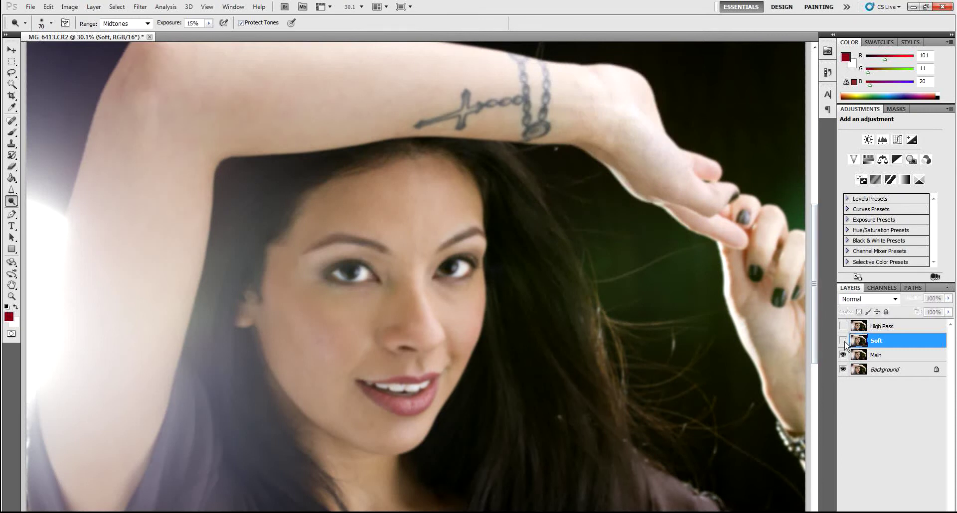
left_click(843, 341)
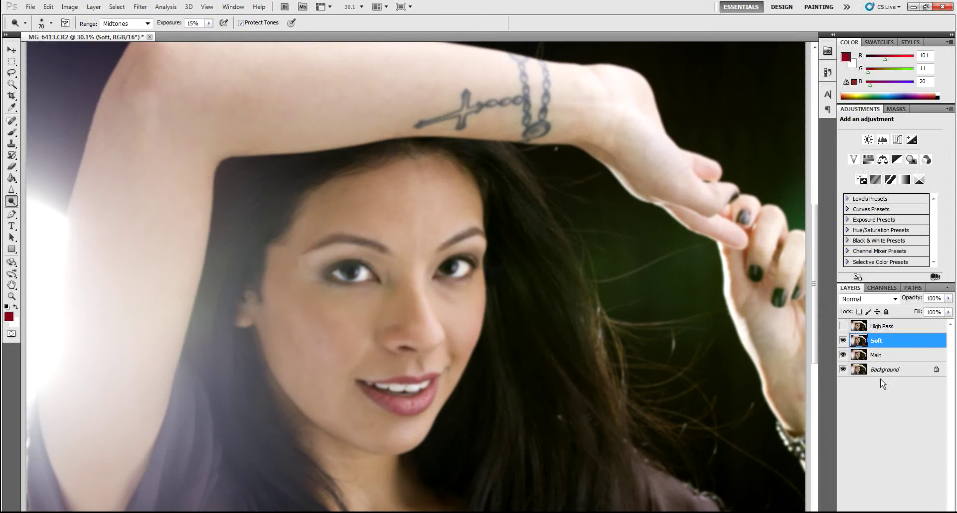
Add a layer mask to the Soft layer and fill it with black
left_click(885, 512)
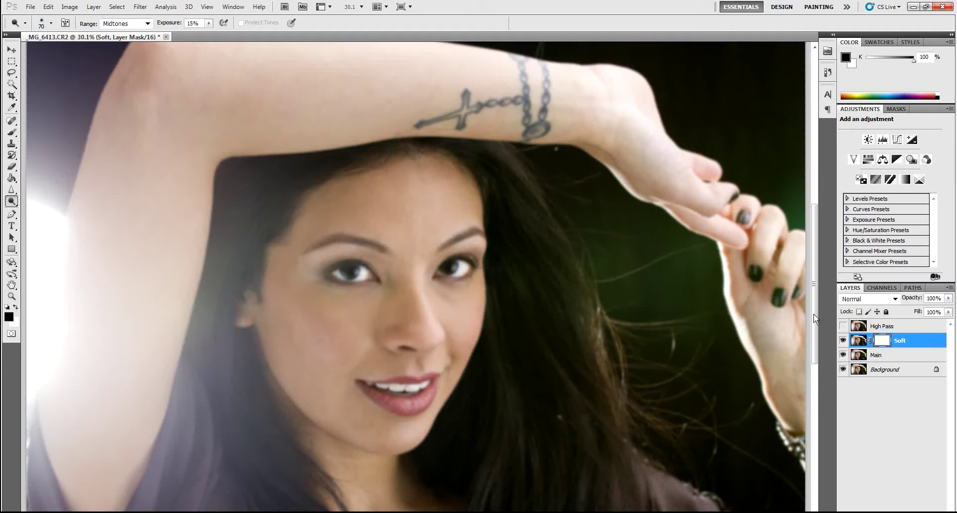
left_click(12, 179)
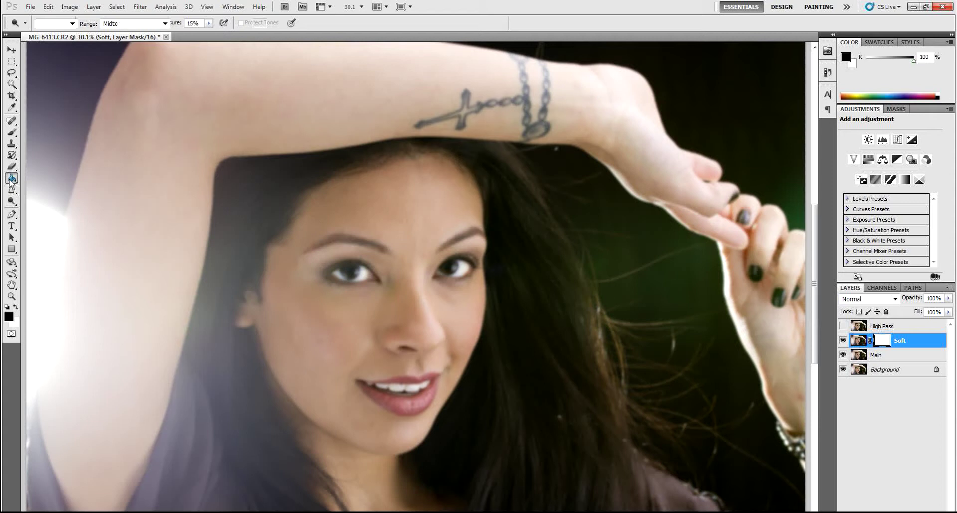
left_click(166, 206)
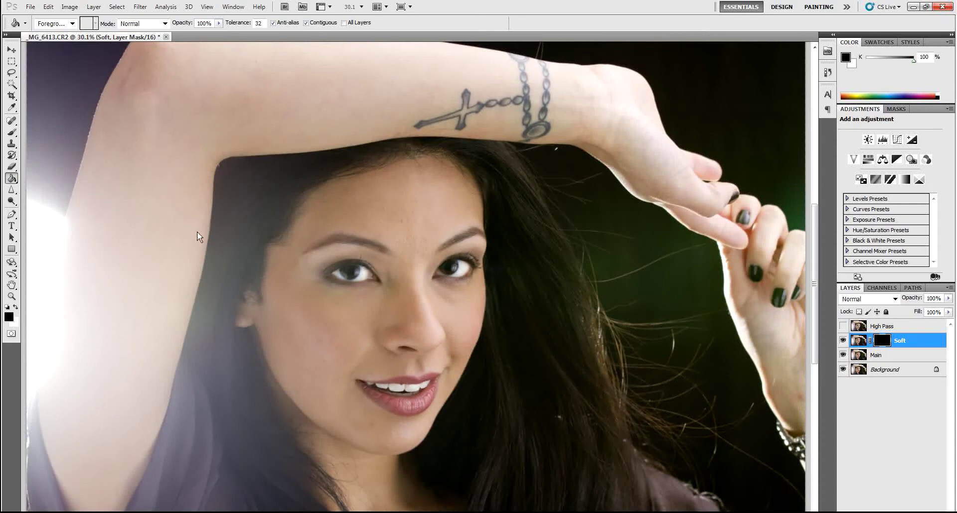
Reveal the blur on the middle of the forehead by erasing the Soft mask at 300 px, 73% hardness and 100% opacity
left_click(12, 168)
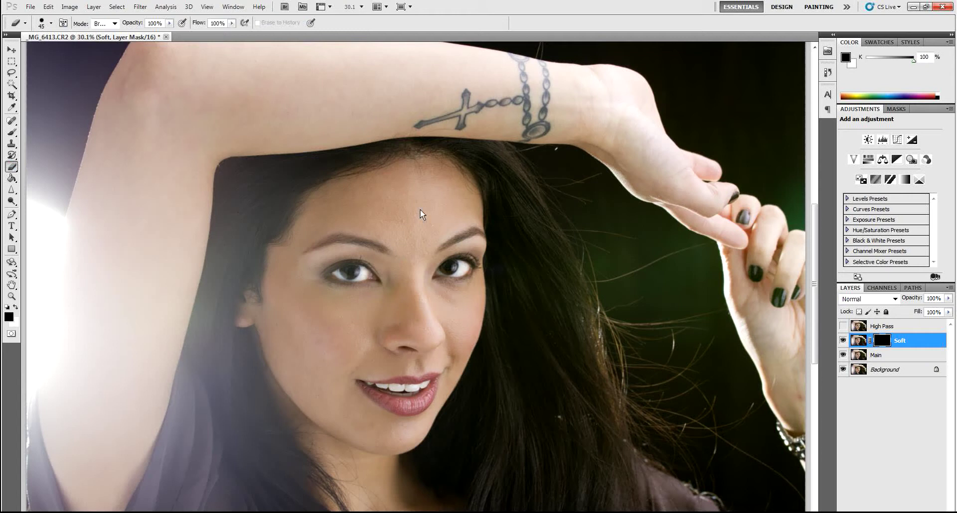
key("bracketright")
key("bracketright")
key("bracketright")
key("bracketright")
key("bracketright")
key("bracketright")
left_click(51, 23)
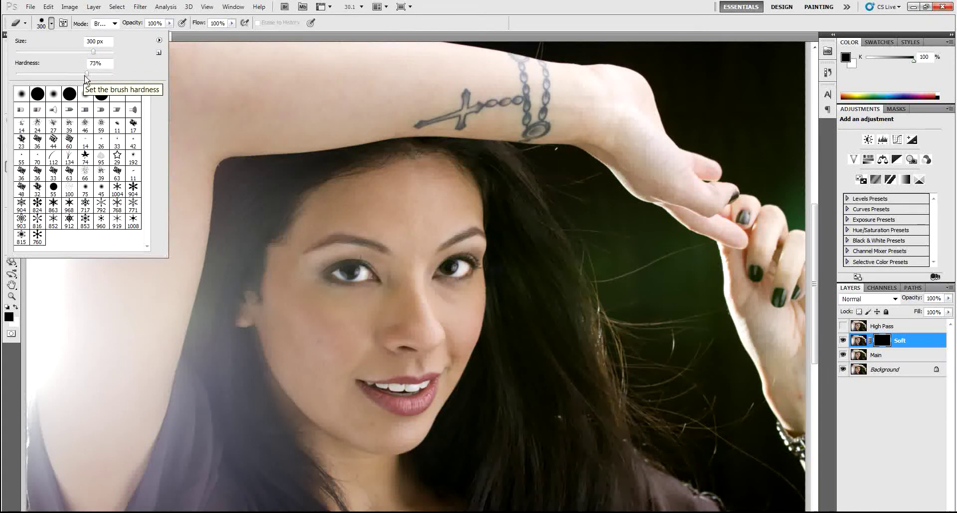
left_click(169, 23)
left_click(170, 23)
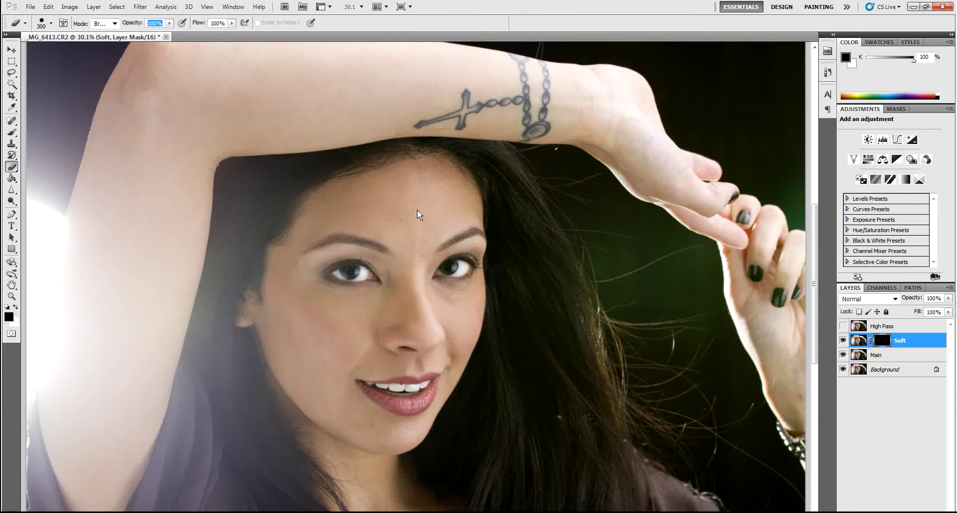
left_click(438, 209)
Extend the softening across the rest of the forehead by erasing the Soft mask at 100% zoom
left_click(11, 285)
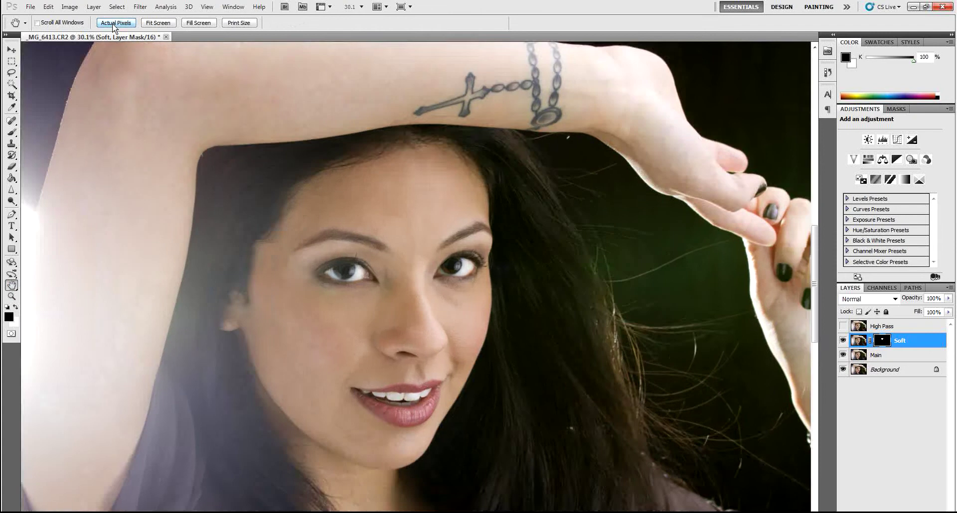
left_click(115, 23)
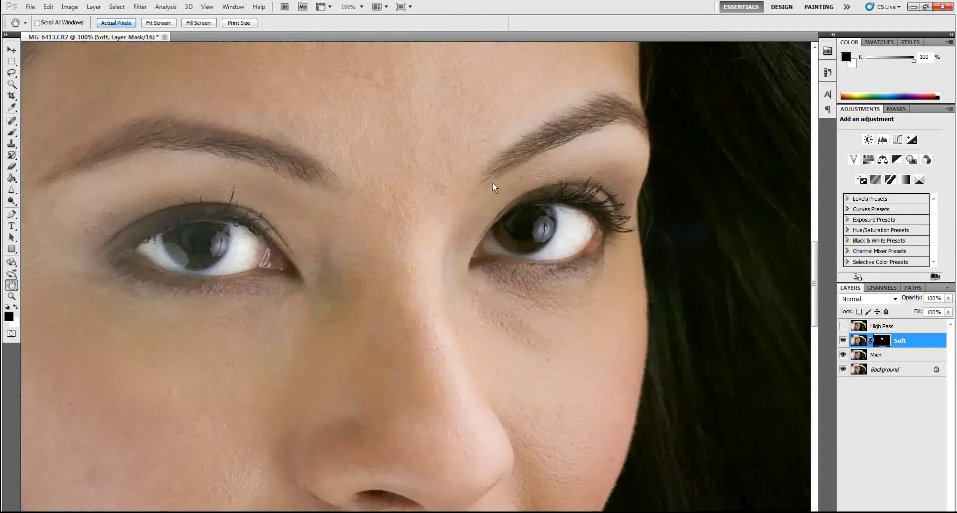
left_click_drag(814, 271, 814, 229)
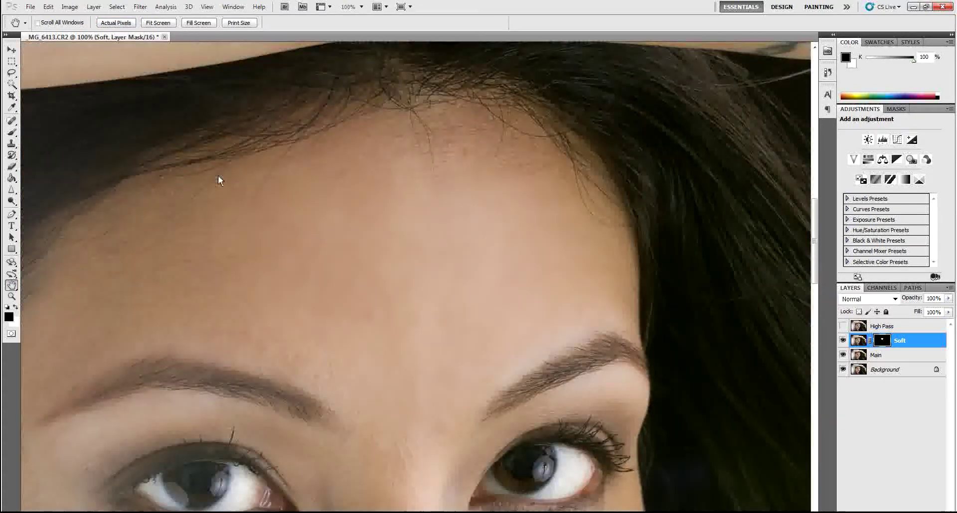
left_click(10, 168)
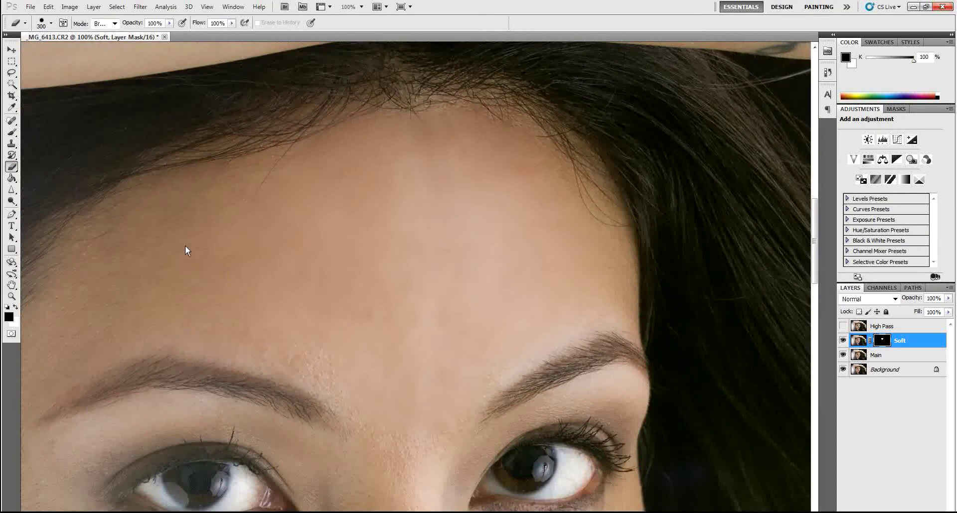
mouse_move(295, 300)
left_mouse_down()
mouse_move(367, 327)
mouse_move(463, 316)
mouse_move(542, 279)
mouse_move(357, 302)
mouse_move(382, 287)
left_mouse_up()
Soften the nose and cheeks by erasing the Soft mask at 175 px, and the upper eyelid at 100 px
left_click_drag(815, 239, 808, 296)
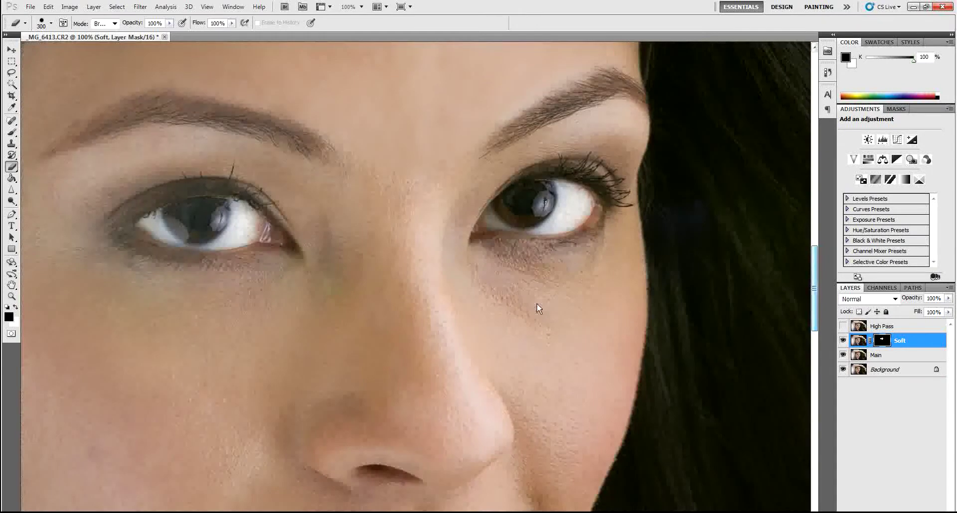
key("bracketleft")
key("bracketleft")
key("bracketleft")
mouse_move(397, 258)
left_mouse_down()
mouse_move(417, 220)
mouse_move(400, 165)
mouse_move(389, 253)
mouse_move(365, 244)
left_mouse_up()
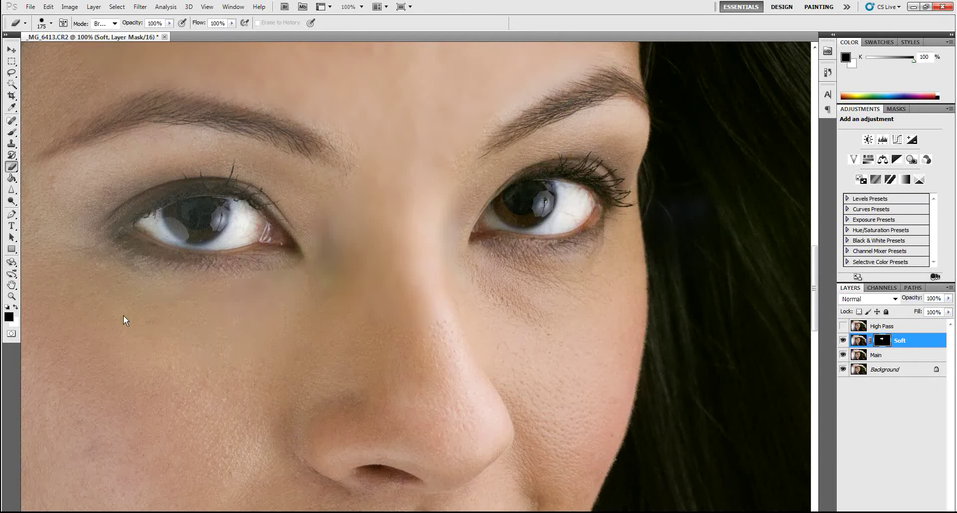
mouse_move(277, 381)
left_mouse_down()
mouse_move(220, 442)
mouse_move(227, 430)
mouse_move(359, 387)
mouse_move(411, 399)
mouse_move(410, 411)
mouse_move(380, 418)
left_mouse_up()
left_click_drag(372, 369, 481, 366)
left_click_drag(498, 312, 598, 305)
mouse_move(521, 303)
left_mouse_down()
mouse_move(528, 336)
mouse_move(577, 388)
left_mouse_up()
left_click_drag(566, 447, 590, 361)
key("bracketleft")
left_click_drag(255, 169, 213, 161)
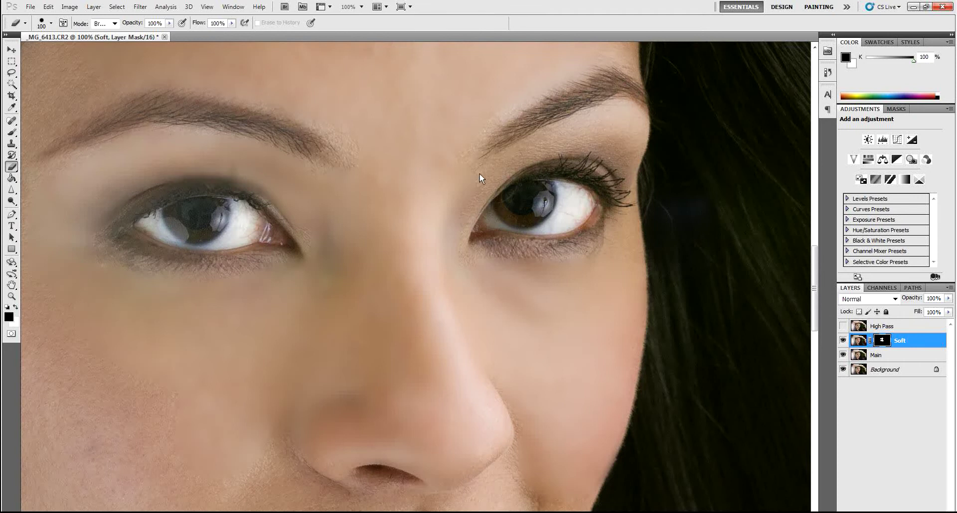
Soften the chin, jaw and lower cheek by erasing the Soft mask with a 90 px Eraser, leaving the lips sharp
key("bracketleft")
key("bracketleft")
key("bracketleft")
key("bracketleft")
left_click_drag(812, 308, 814, 336)
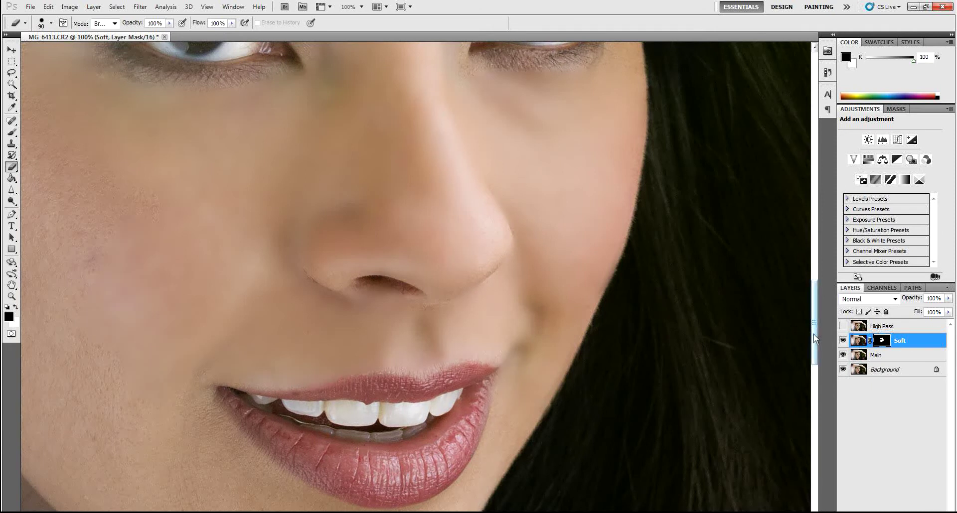
left_click_drag(813, 338, 814, 367)
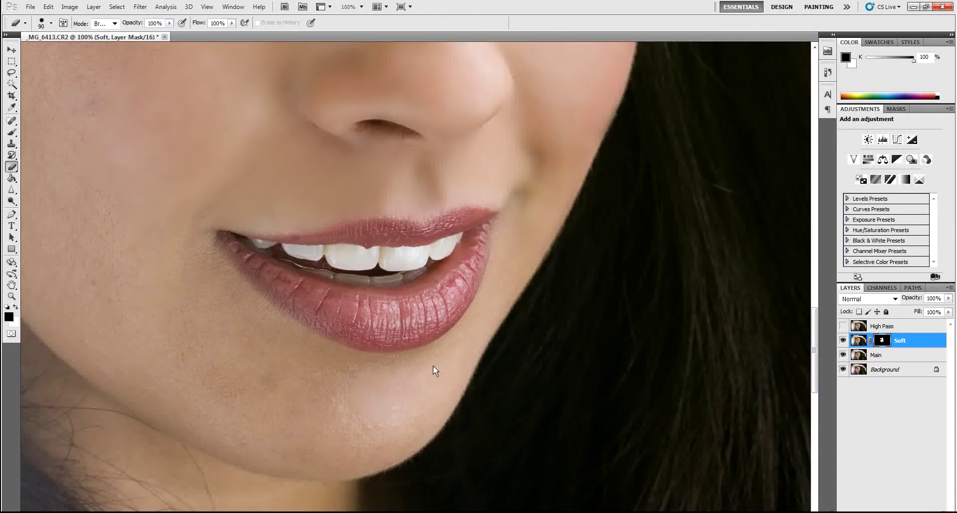
mouse_move(457, 361)
left_mouse_down()
mouse_move(487, 316)
mouse_move(414, 431)
mouse_move(286, 459)
left_mouse_up()
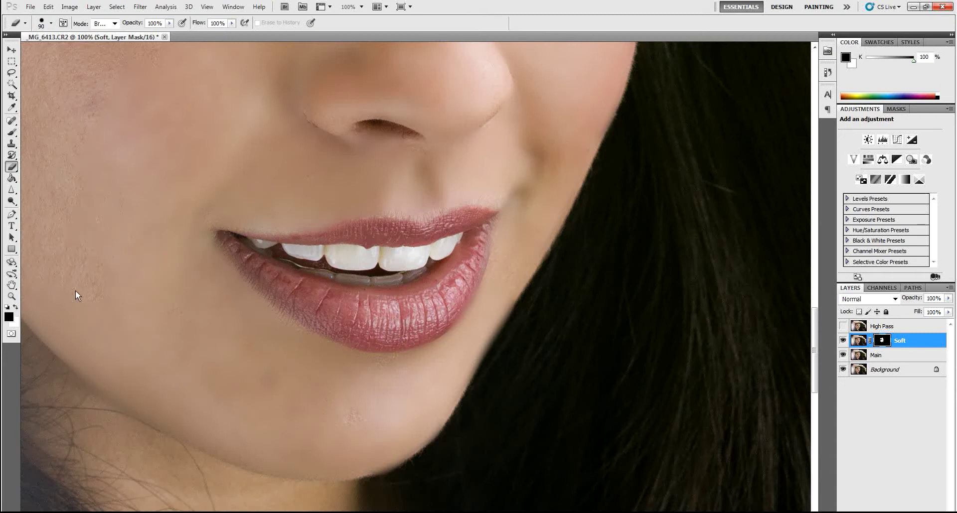
left_click_drag(59, 289, 145, 252)
scroll(415, 277, "left", 5)
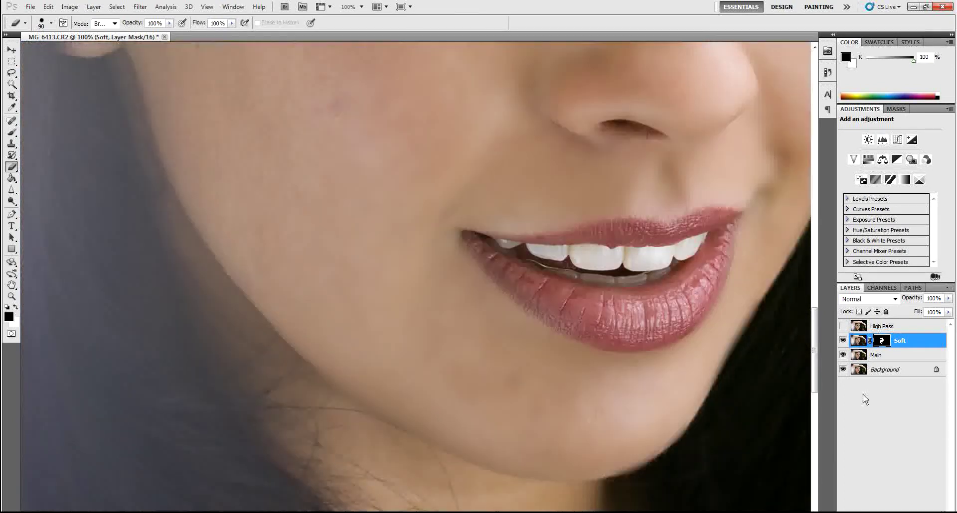
scroll(814, 364, "up", 3)
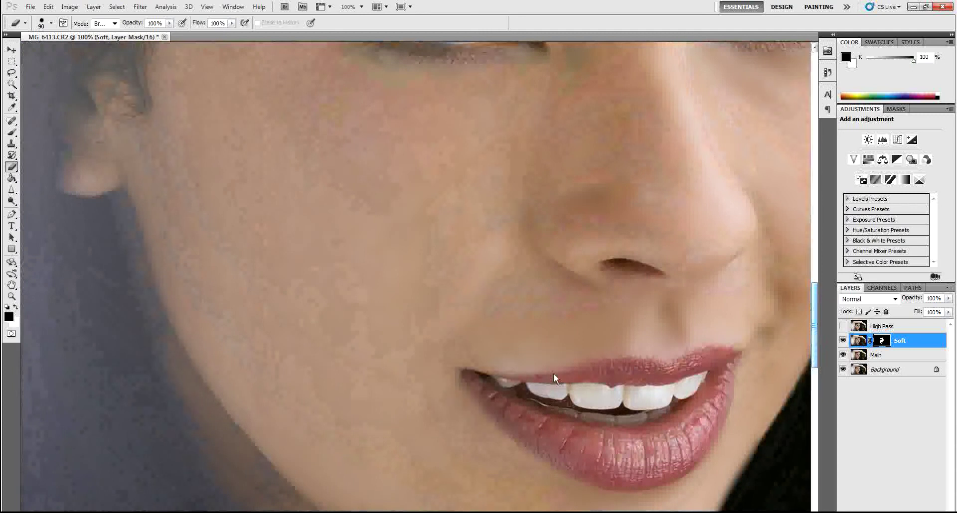
Extend the softening around the temple, eye, brow and nose bridge by erasing the Soft mask at 400 px and 125 px
key("bracketright")
key("bracketright")
left_click_drag(810, 333, 811, 273)
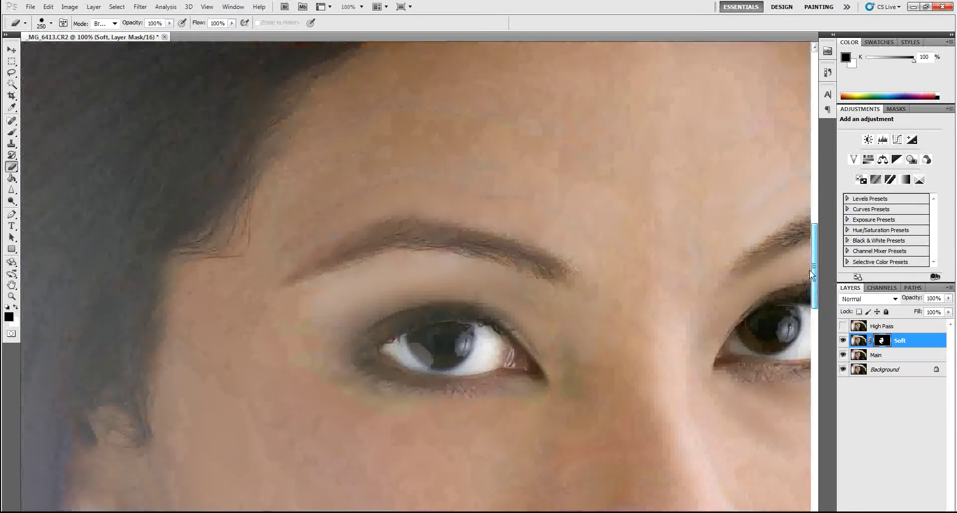
key("bracketright")
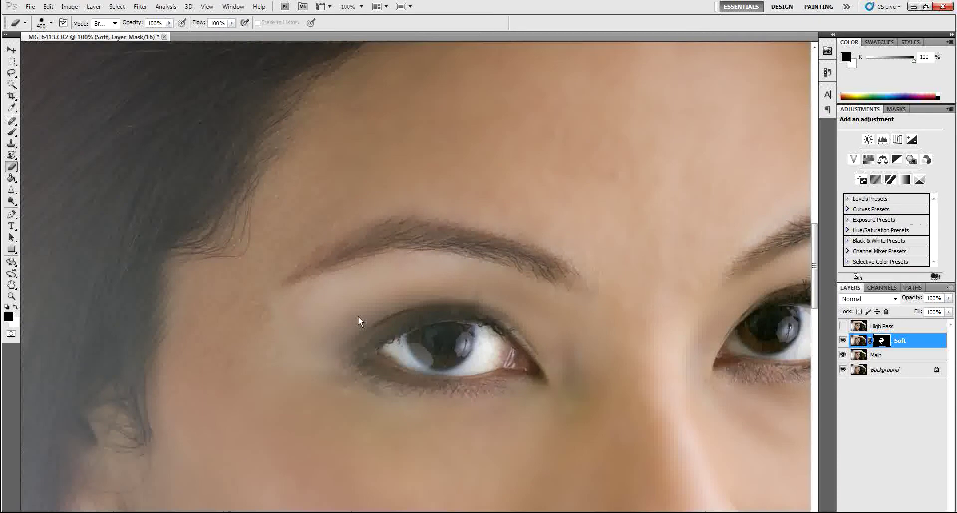
key("bracketleft")
key("bracketleft")
key("bracketleft")
key("bracketleft")
mouse_move(607, 270)
left_mouse_down()
mouse_move(595, 237)
mouse_move(645, 259)
mouse_move(586, 228)
left_mouse_up()
left_click_drag(814, 271, 818, 304)
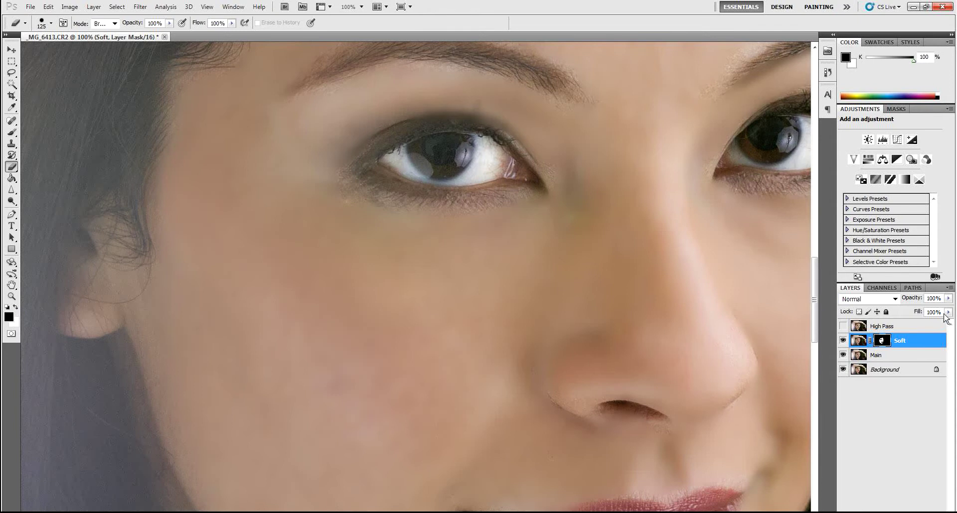
Set the Soft layer's opacity to 67% and turn on the High Pass layer's visibility
left_click(949, 298)
mouse_move(948, 313)
left_mouse_down()
mouse_move(911, 314)
mouse_move(931, 313)
left_mouse_up()
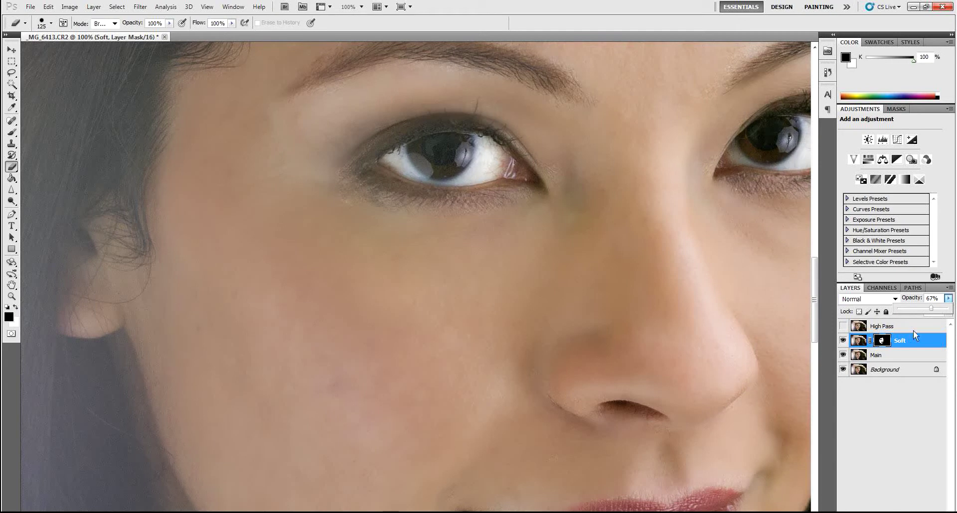
left_click(844, 326)
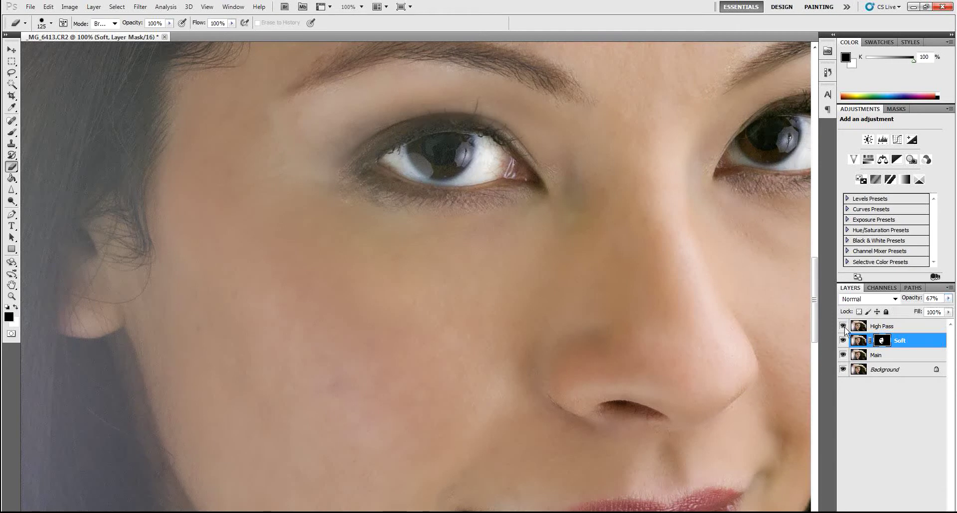
Apply the High Pass filter to the High Pass layer with a radius of 5 pixels
left_click(880, 328)
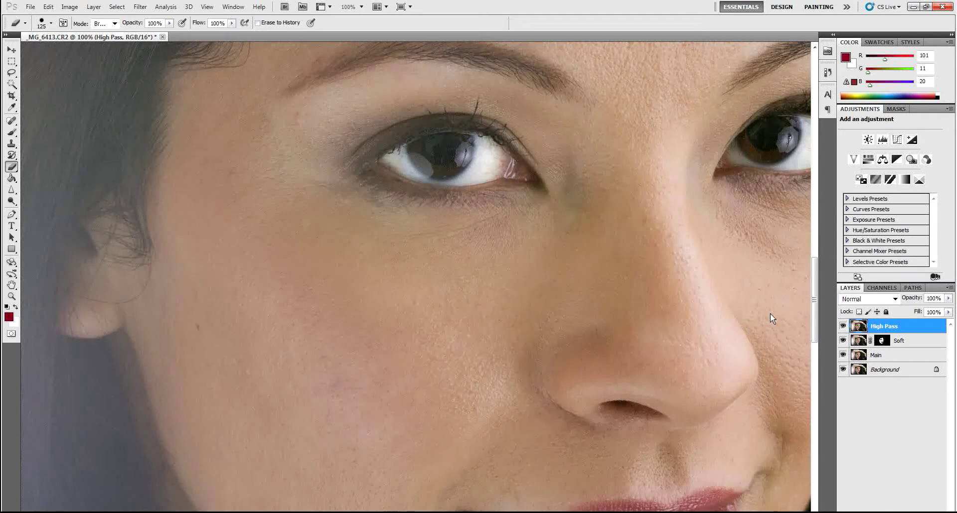
left_click(140, 7)
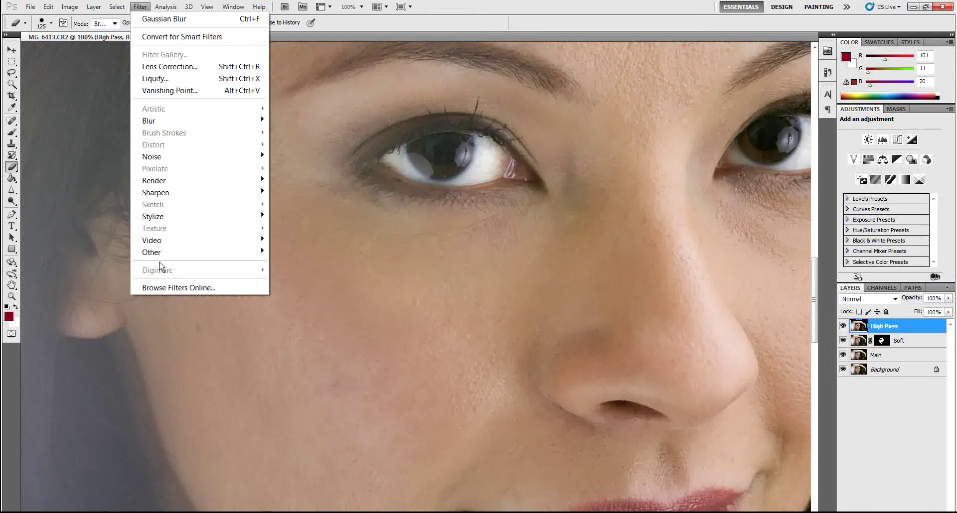
mouse_move(170, 256)
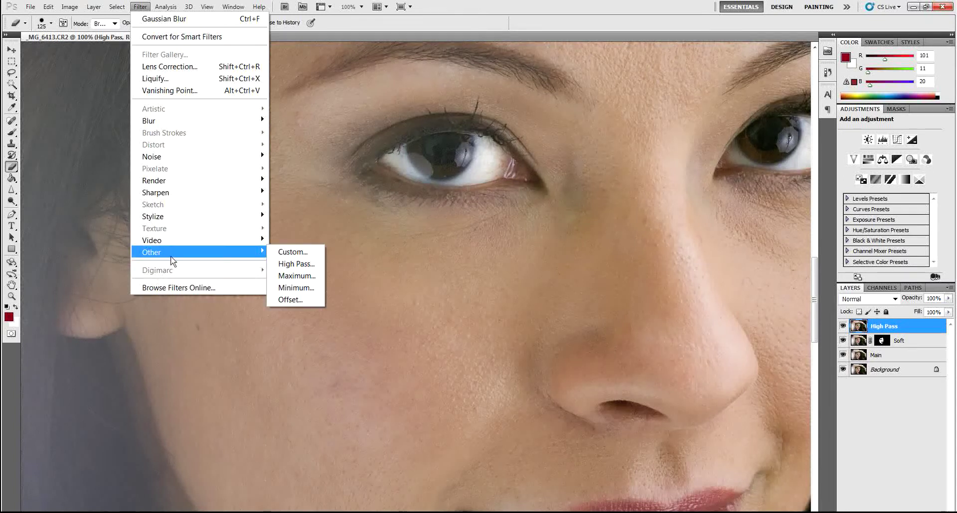
left_click(301, 267)
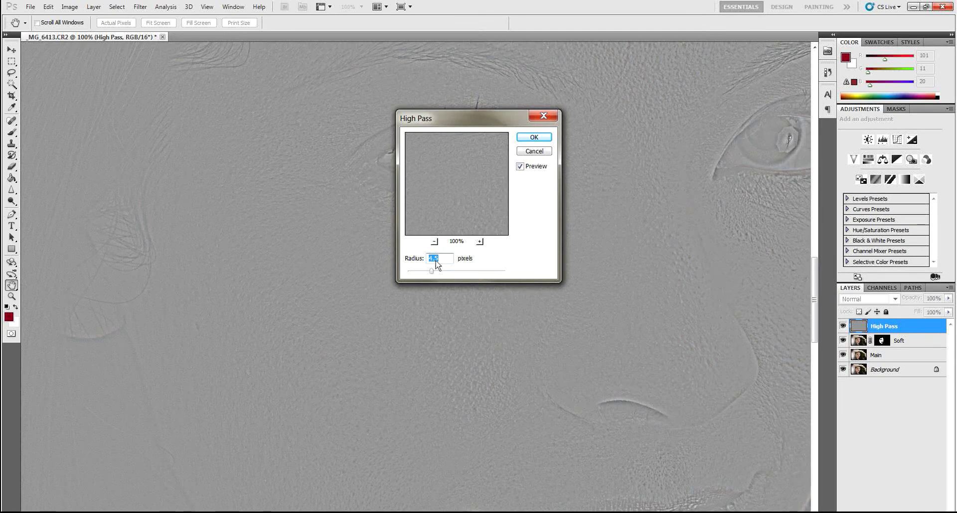
left_click_drag(434, 260, 447, 263)
key("BackSpace")
key("BackSpace")
type("5")
left_click(542, 141)
key("e")
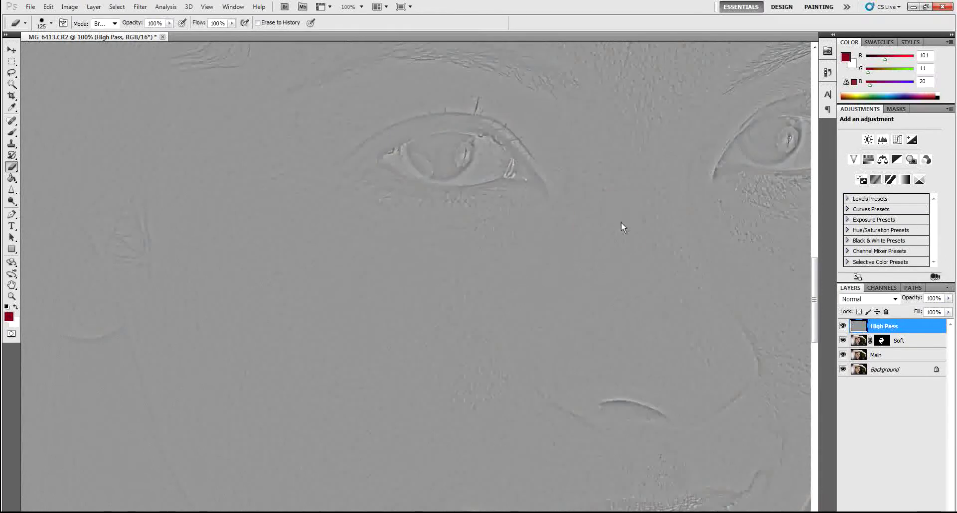
key("ctrl+z")
Try Hard Light on the High Pass layer, then blend it in Soft Light mode at 42% opacity
left_click(12, 287)
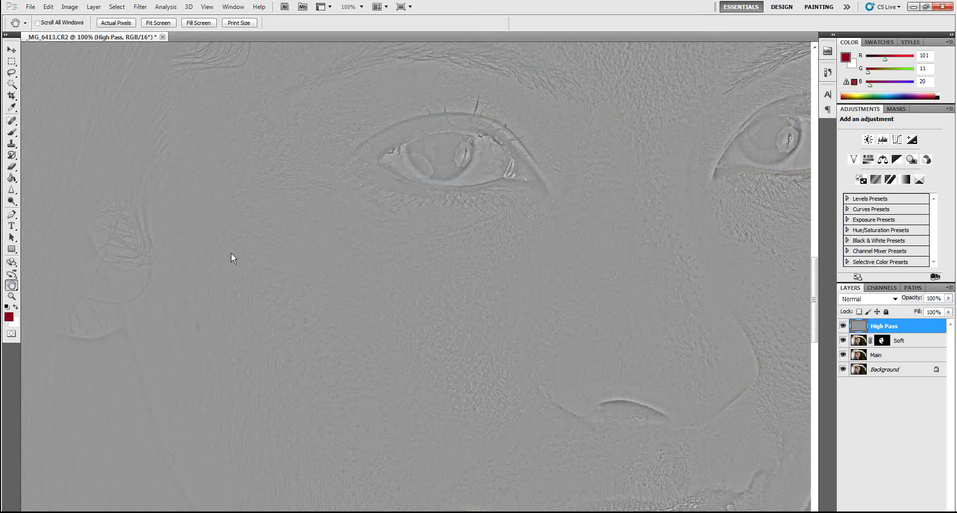
left_click_drag(528, 271, 434, 292)
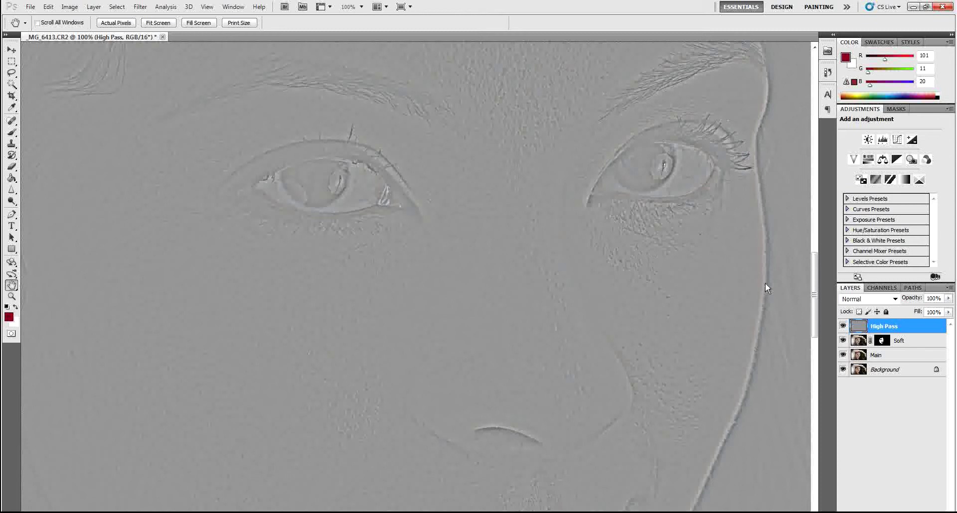
left_click(869, 299)
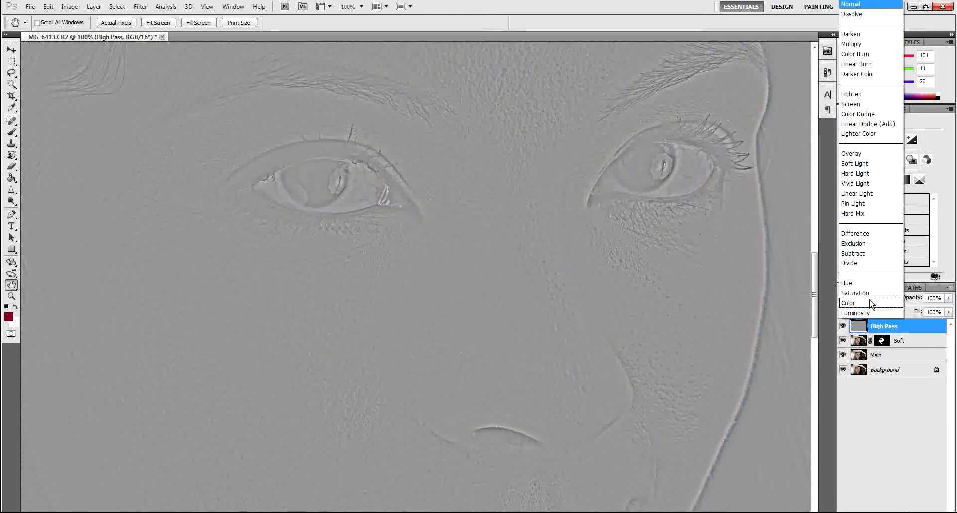
left_click(865, 164)
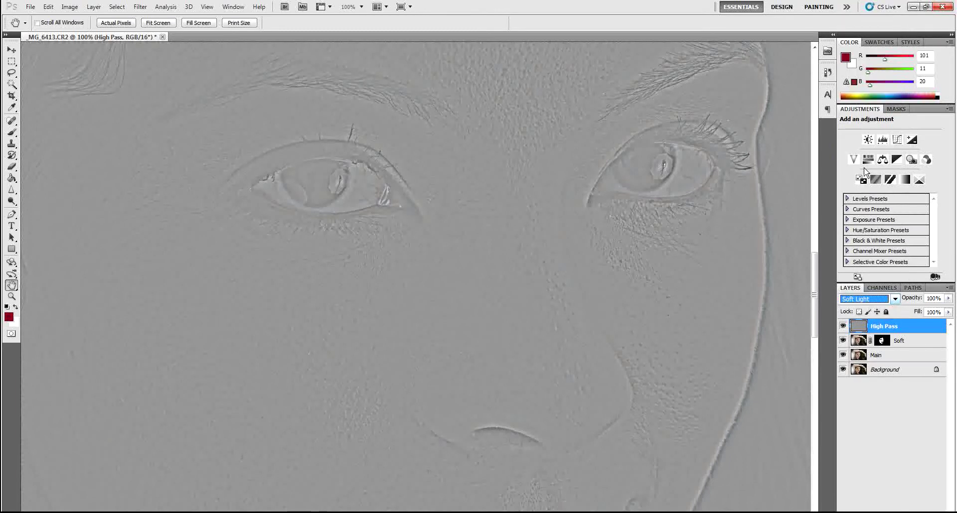
key("Down")
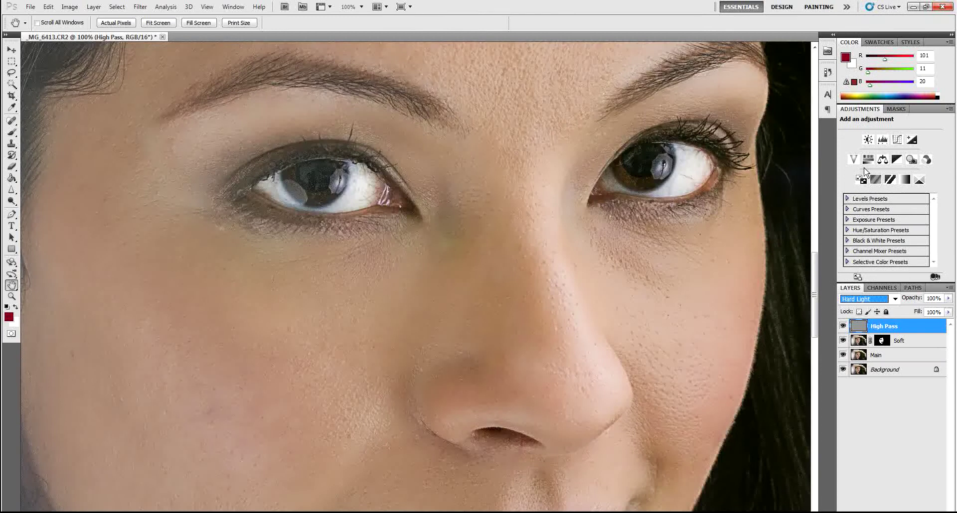
key("Up")
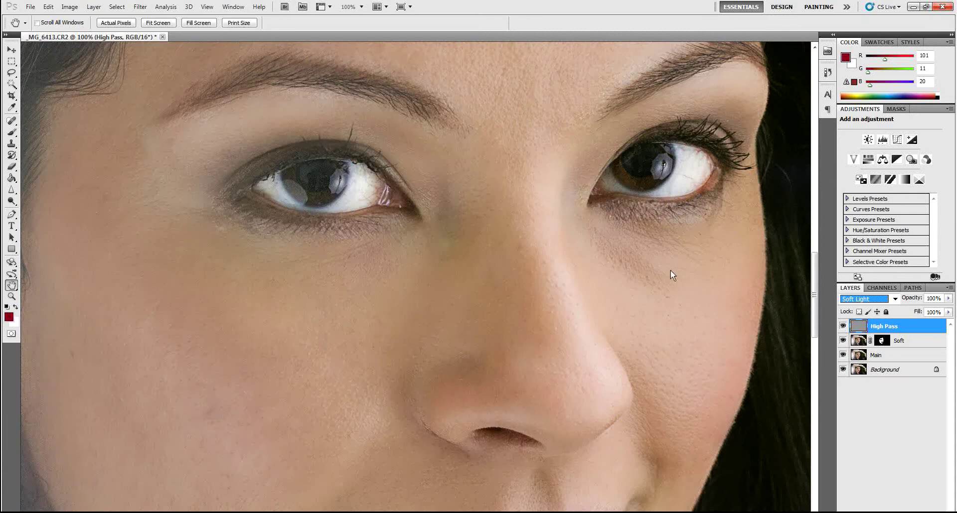
left_click(948, 299)
left_click_drag(948, 303, 919, 312)
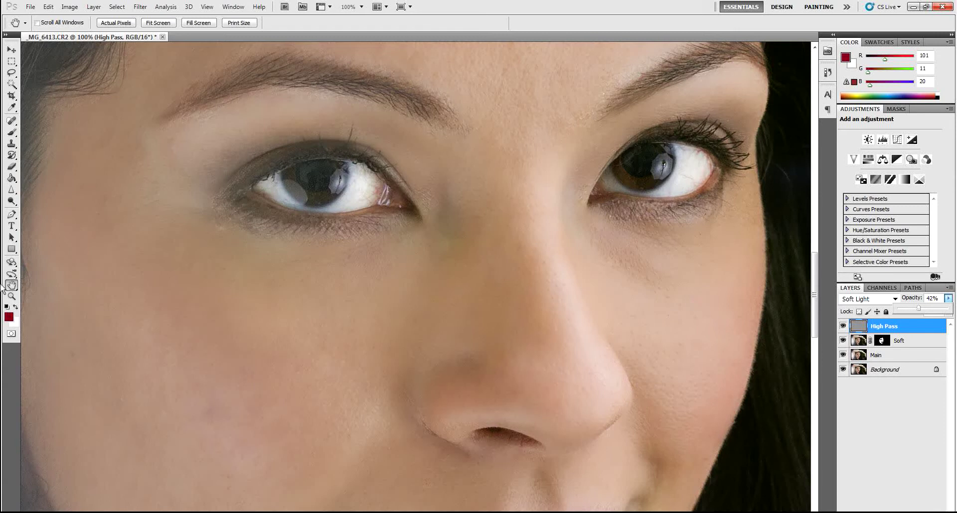
Duplicate the Soft layer together with its mask
left_click(157, 23)
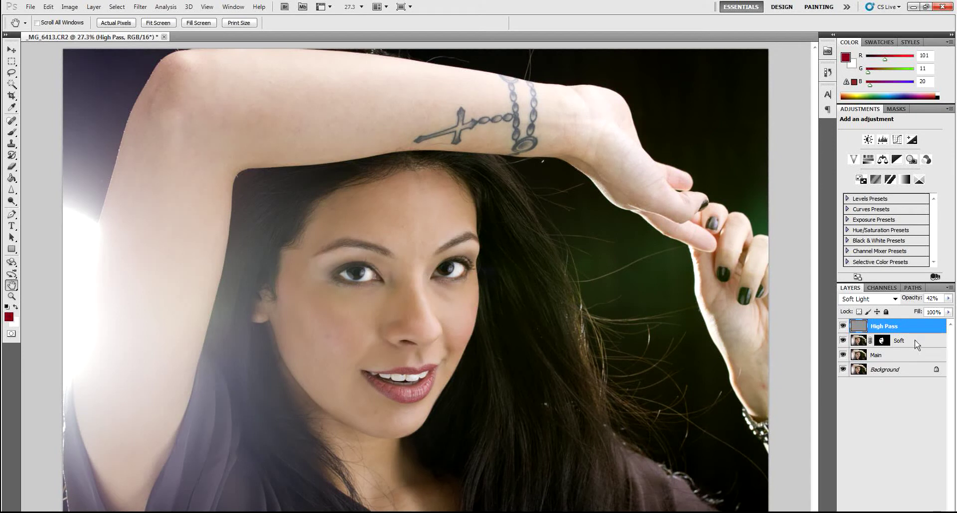
right_click(860, 342)
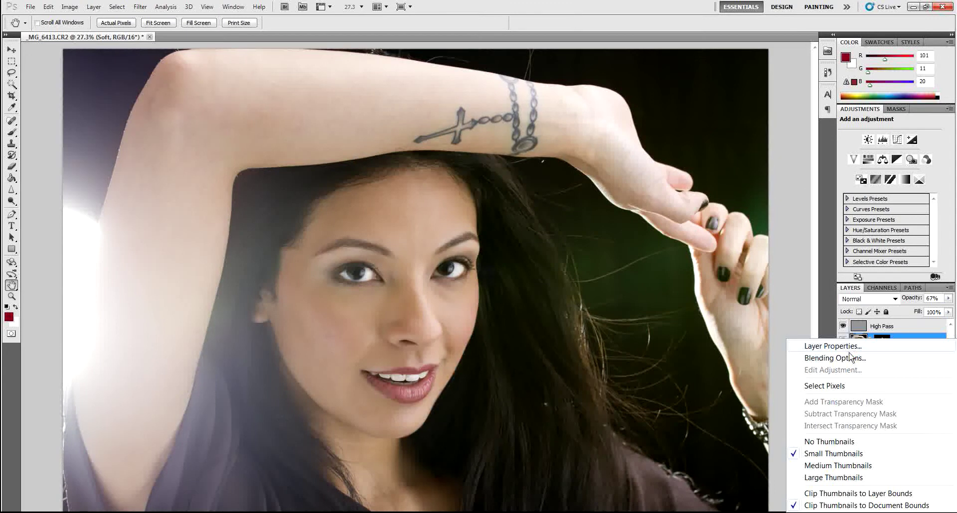
right_click(907, 341)
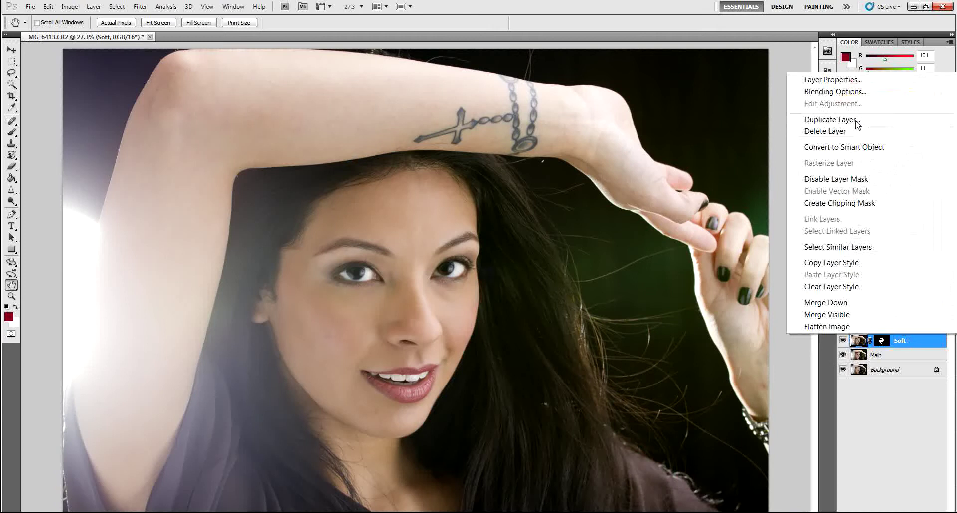
left_click(837, 120)
key("Return")
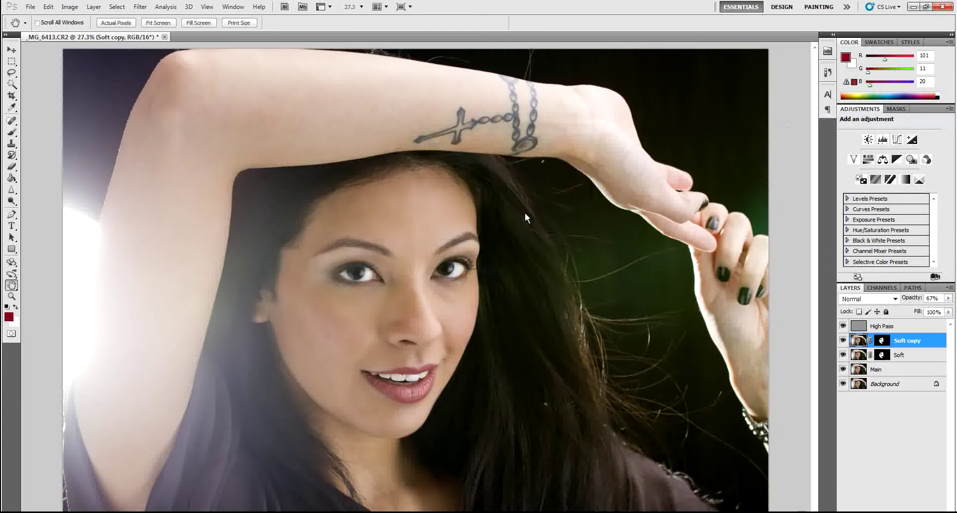
Move the duplicated layer's face mask onto the High Pass layer and delete the leftover Soft copy
left_click_drag(887, 343, 885, 330)
right_click(885, 340)
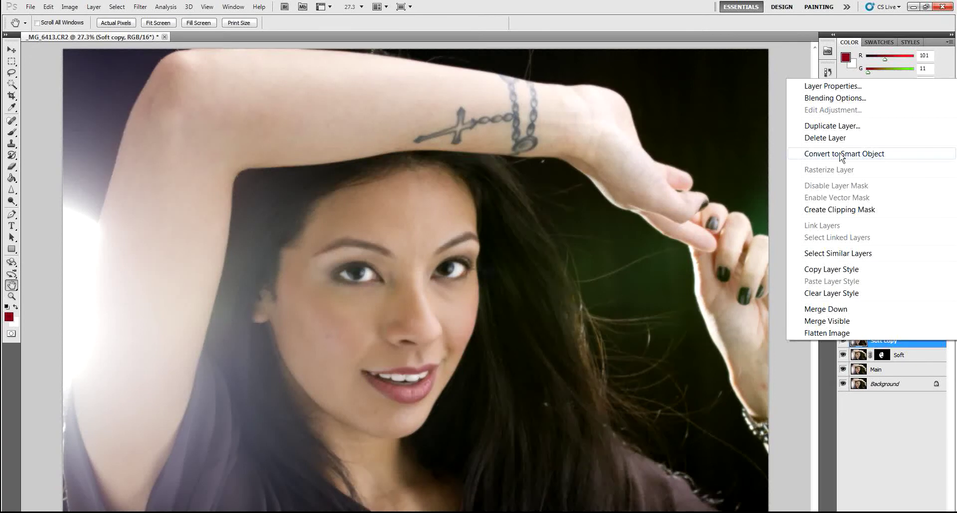
left_click(831, 138)
left_click(459, 201)
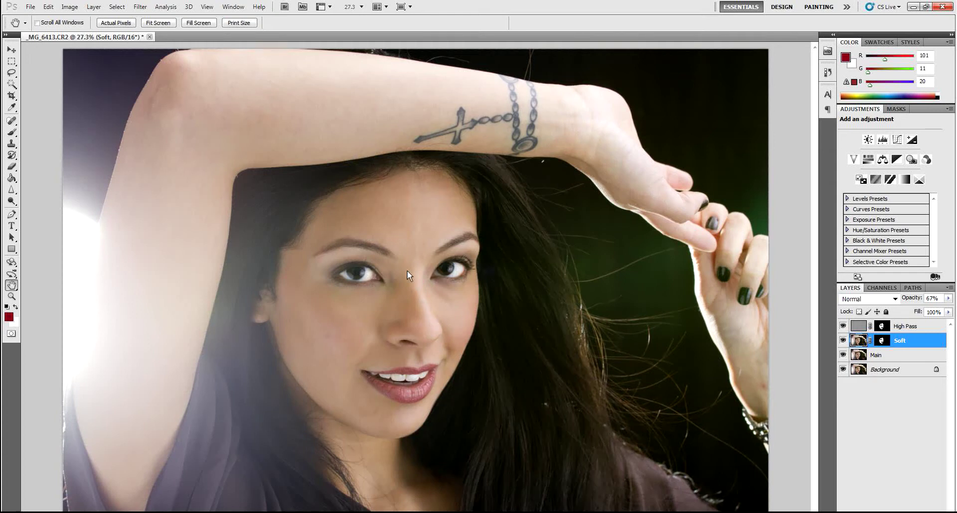
Duplicate the Main, Soft and High Pass layers and merge the three copies into a single layer
left_click(110, 24)
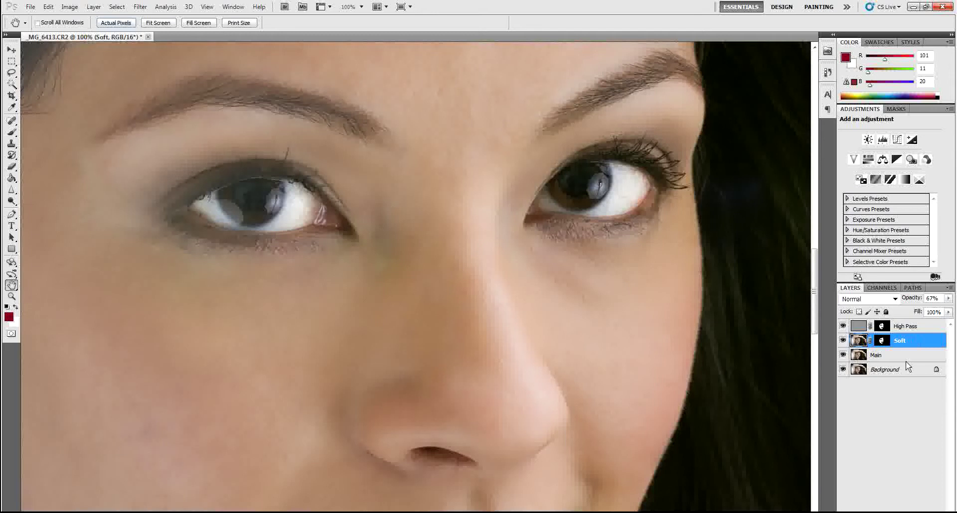
left_click(901, 356)
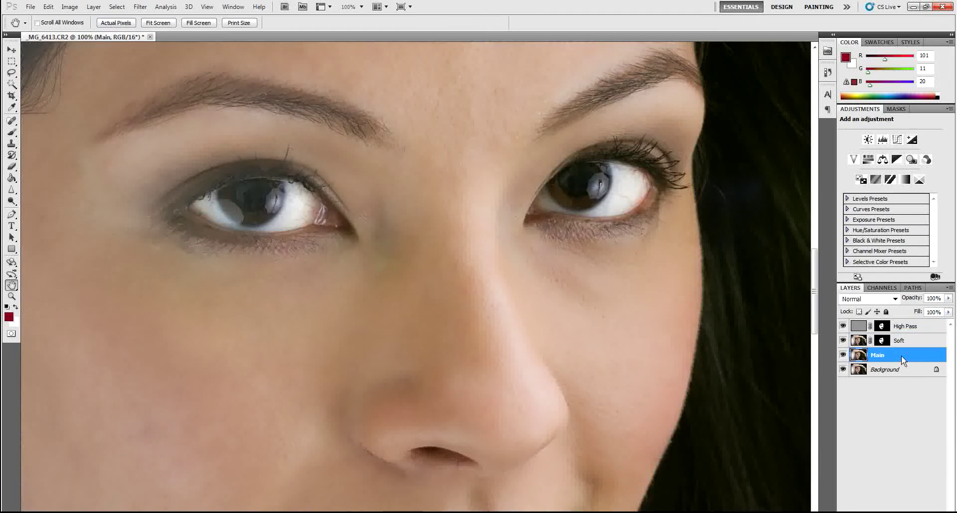
left_click(904, 326, "shift")
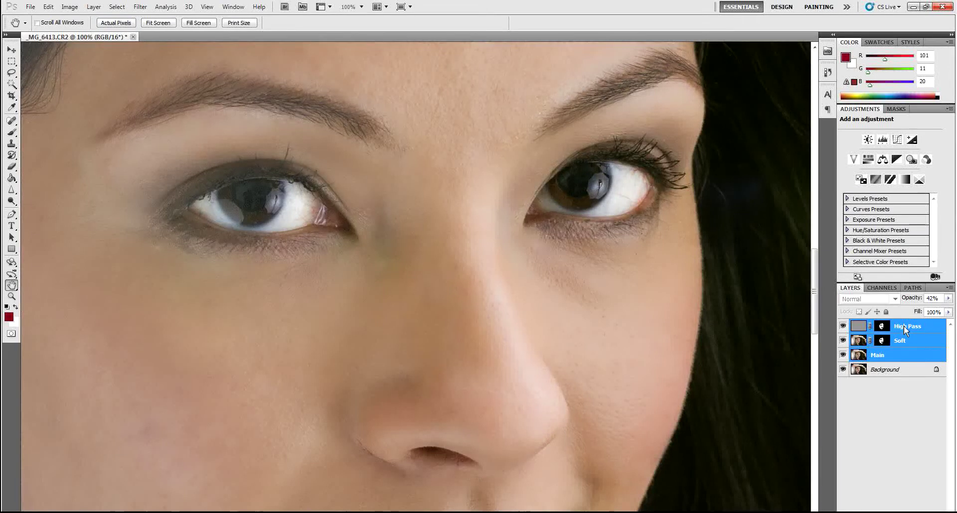
right_click(904, 326)
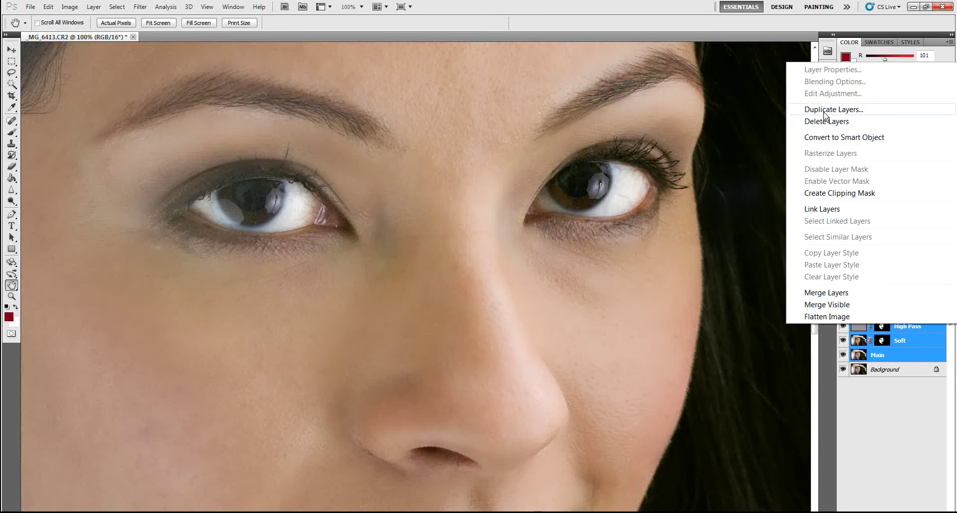
left_click(824, 110)
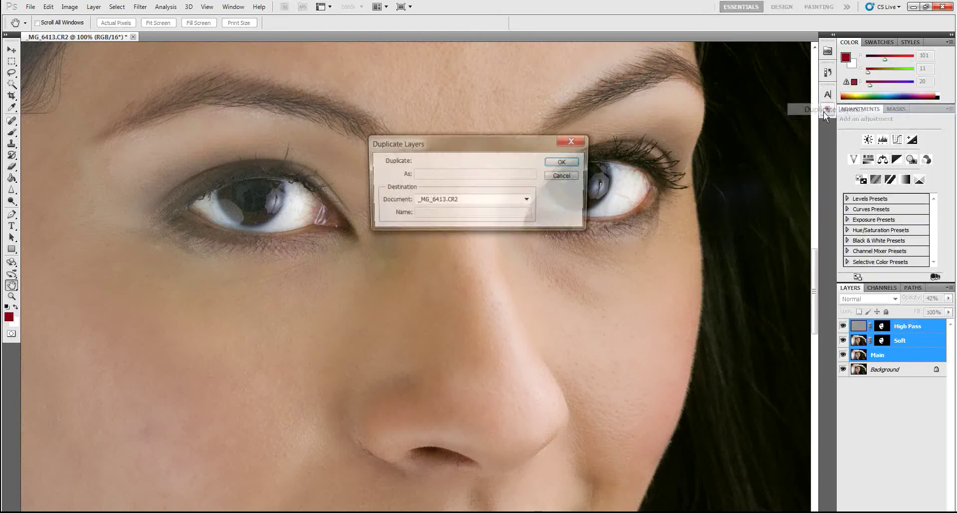
left_click(560, 162)
right_click(914, 342)
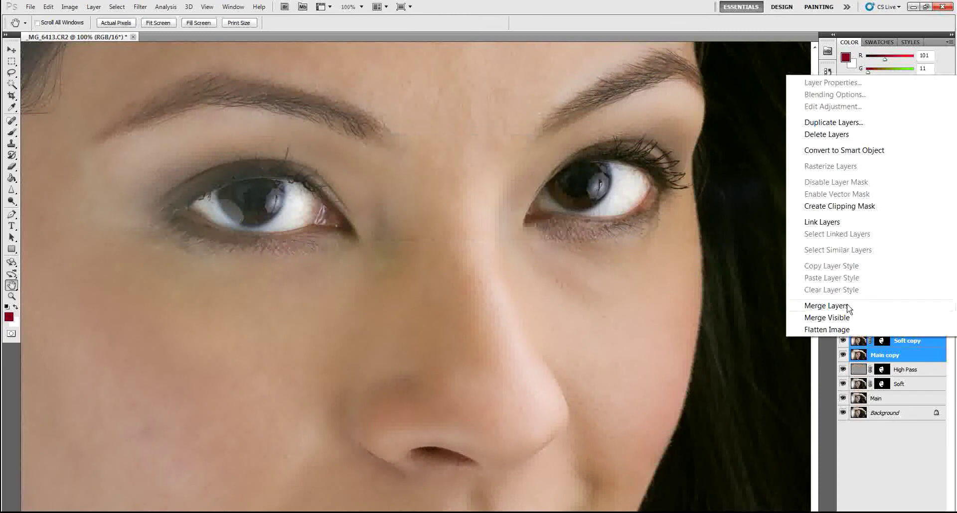
left_click(847, 306)
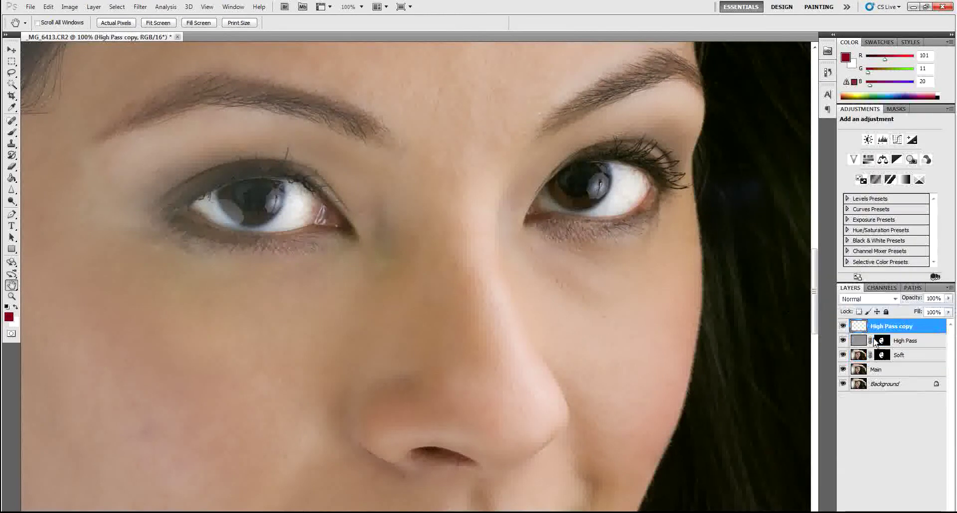
Hide the original High Pass, Soft and Main layers beneath the merged copy
left_click(843, 341)
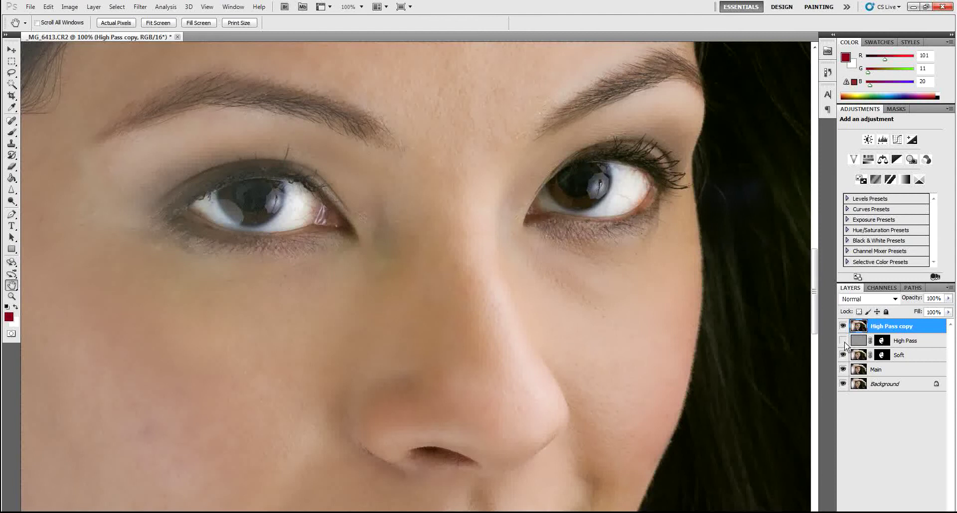
left_click(843, 354)
left_click(842, 369)
Compare the retouched portrait with the Background by toggling the merged layer, at 100% and with the whole photo in view
left_click(843, 327)
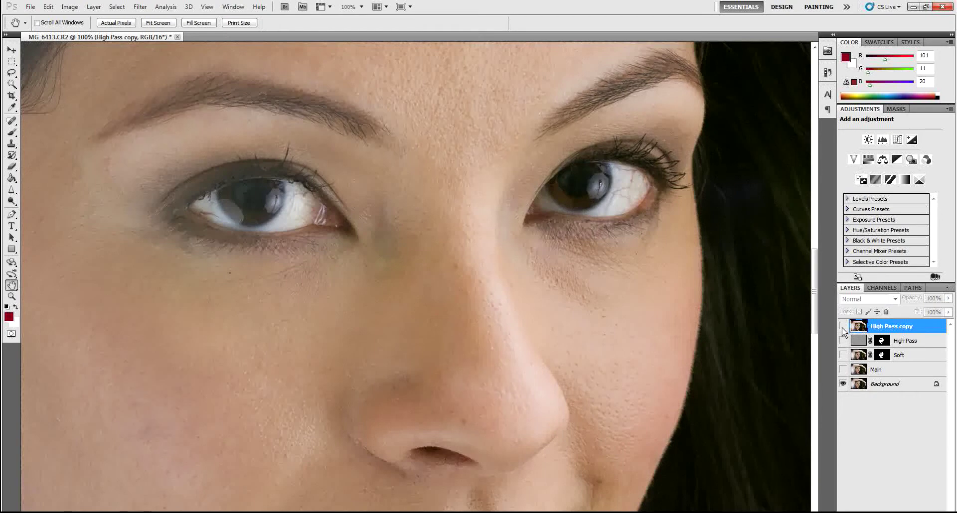
left_click(843, 328)
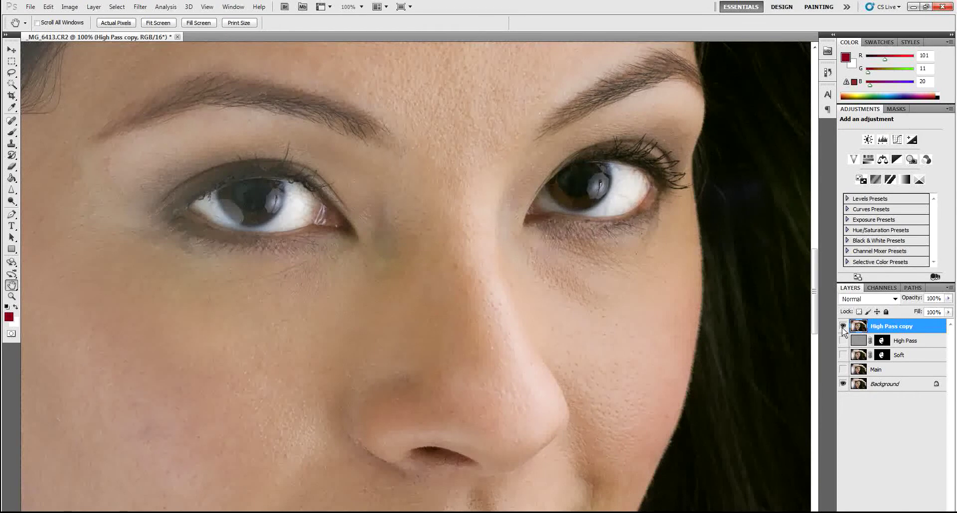
left_click(843, 327)
left_click(842, 327)
left_click(158, 23)
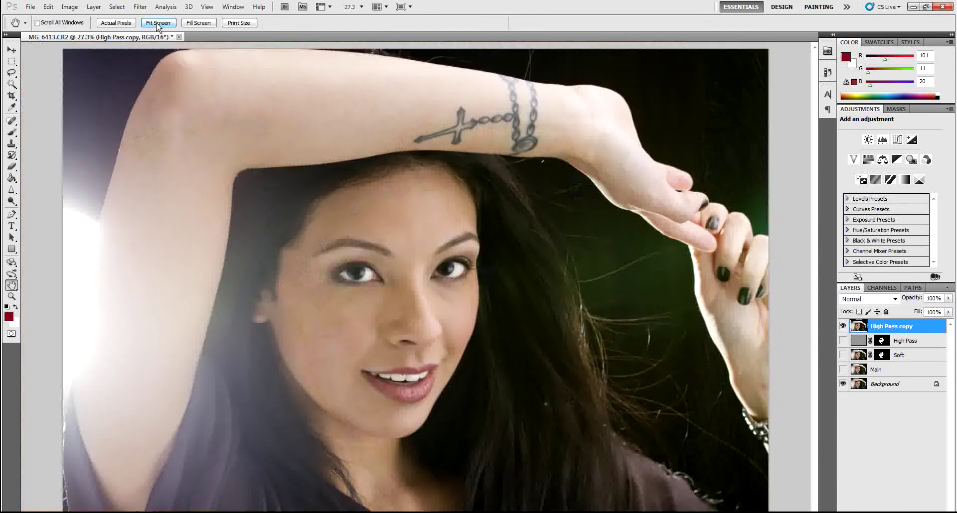
left_click(842, 326)
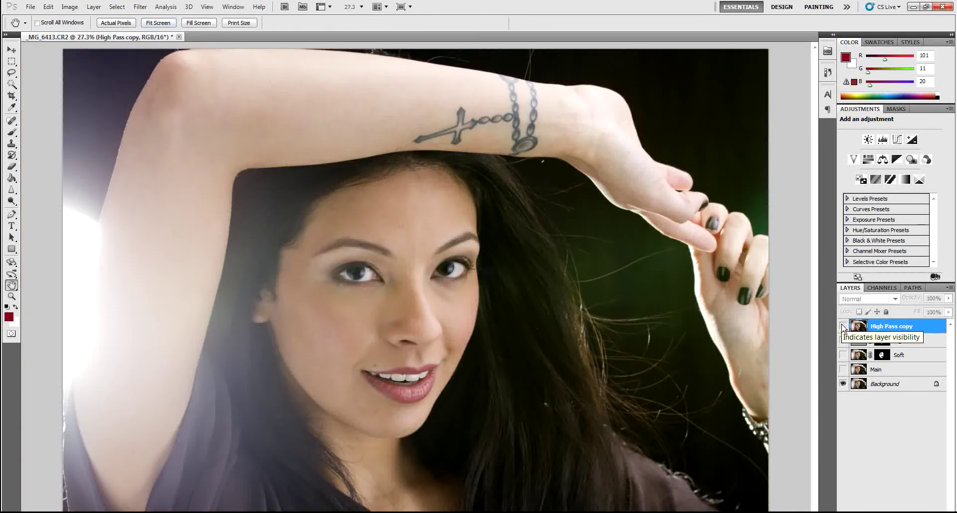
Toggle the High Pass copy layer's visibility to compare the portrait before and after the skin retouching
left_click(843, 327)
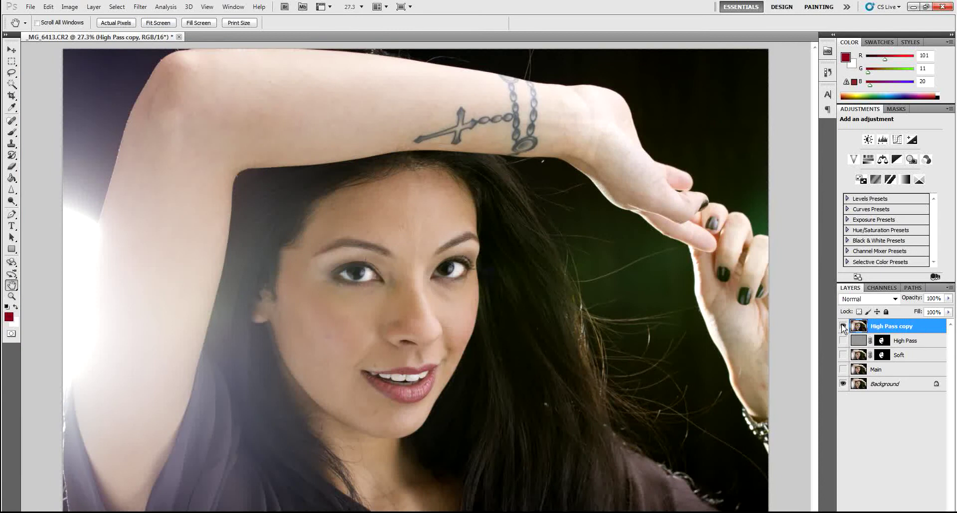
left_click(842, 327)
left_click(843, 326)
left_click(843, 327)
Create a new empty layer named Make up above the High Pass copy layer
right_click(904, 331)
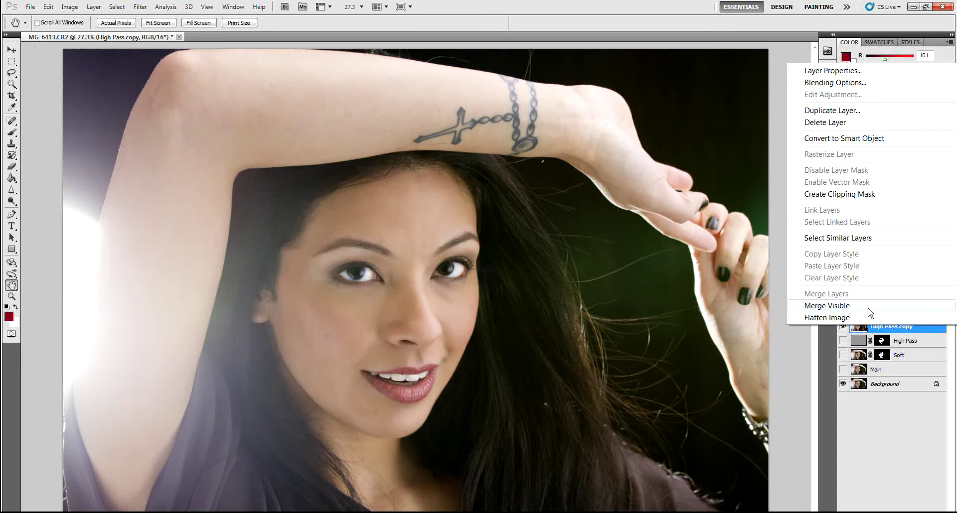
left_click(91, 7)
left_click(90, 7)
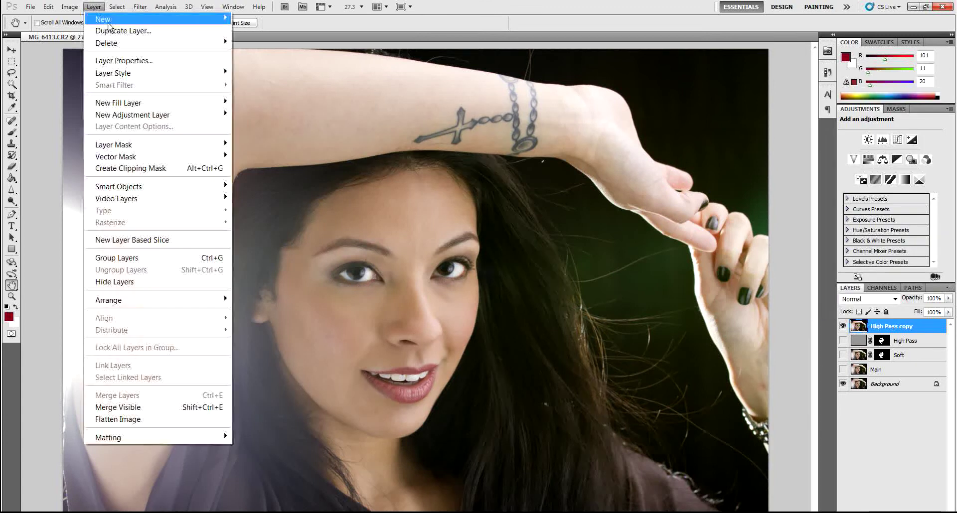
mouse_move(109, 21)
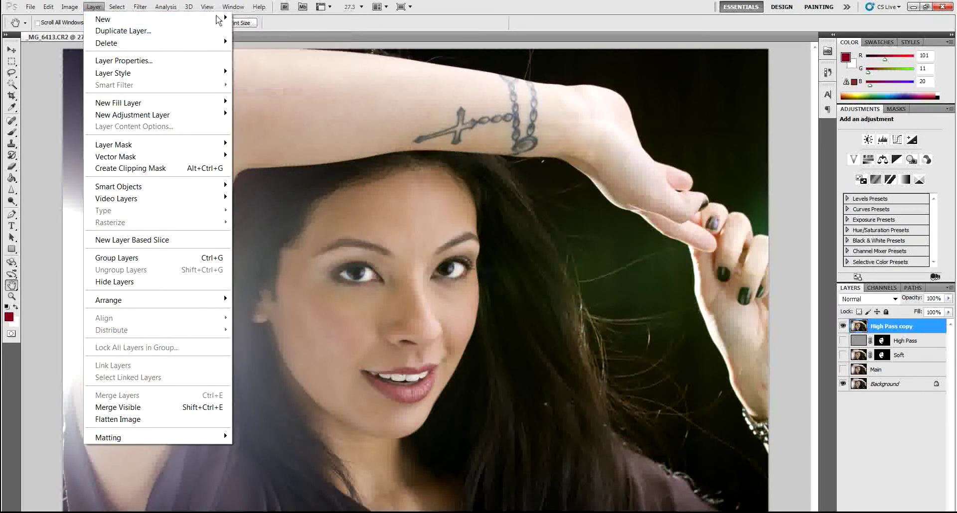
mouse_move(166, 7)
mouse_move(94, 7)
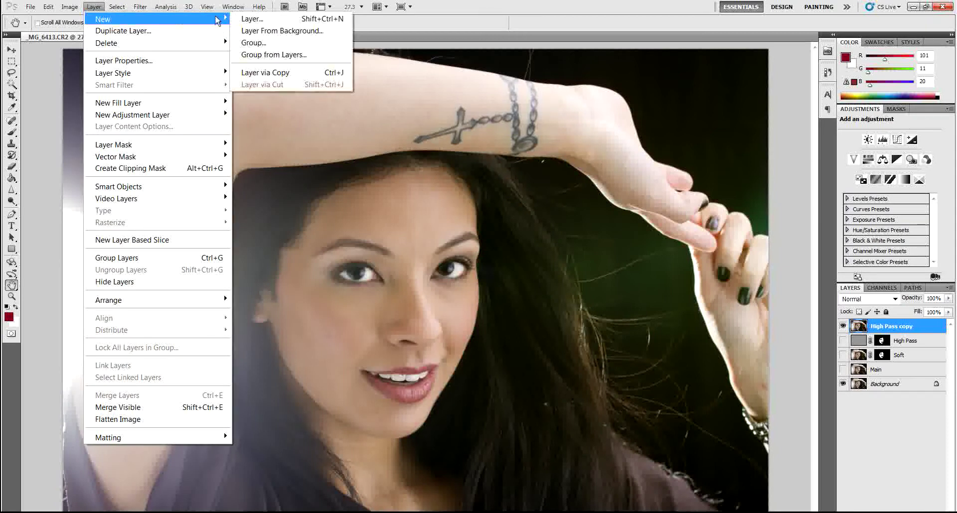
left_click(250, 18)
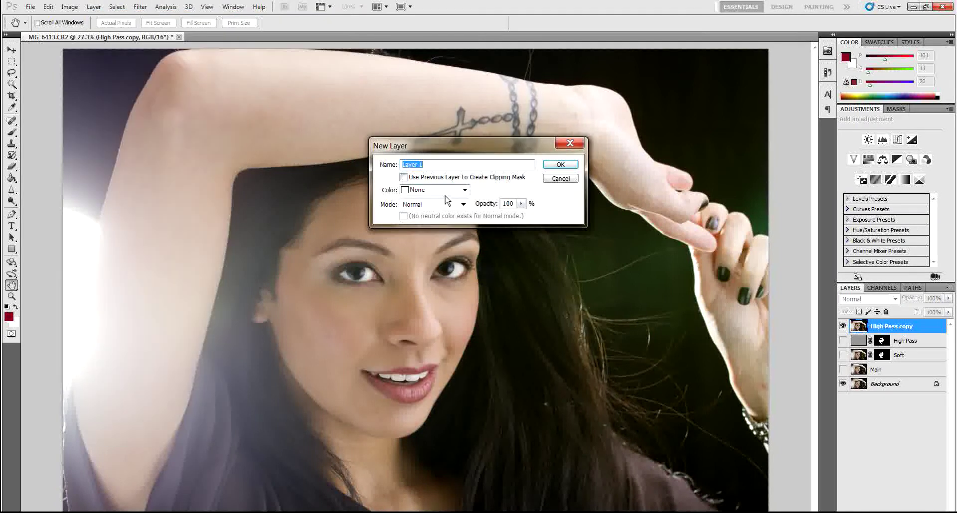
type("Make up")
key("Return")
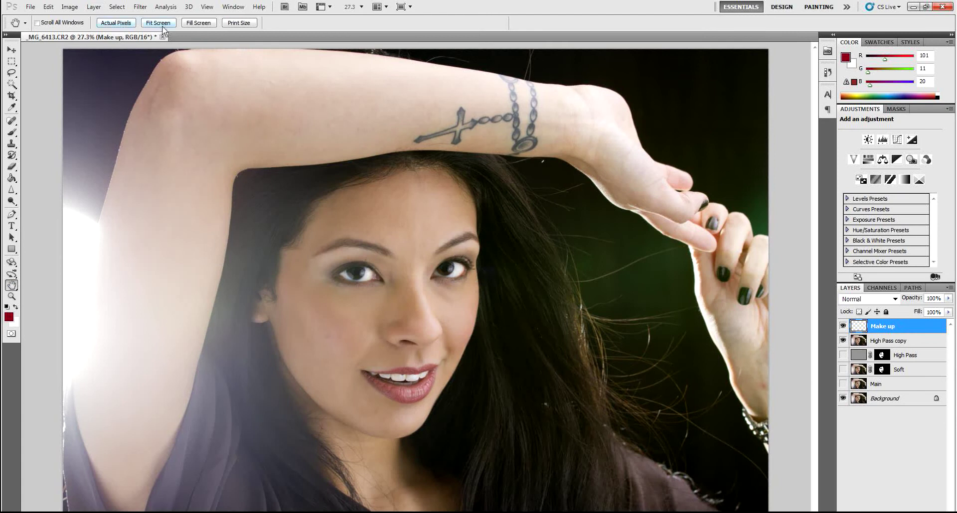
Paint the lower and upper lips dark red on the Make up layer, using smaller Brush sizes for the narrow corners
left_click(120, 23)
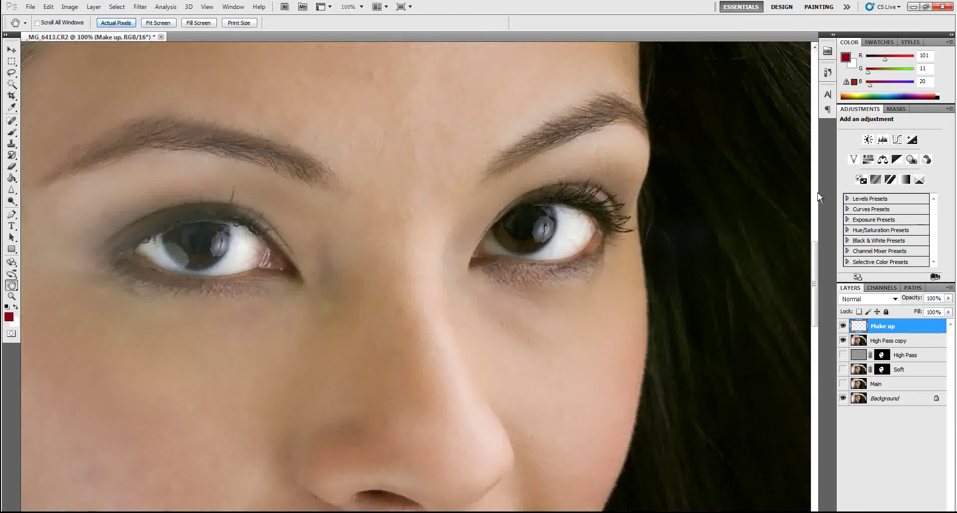
scroll(813, 313, "down", 3)
left_click_drag(813, 313, 815, 331)
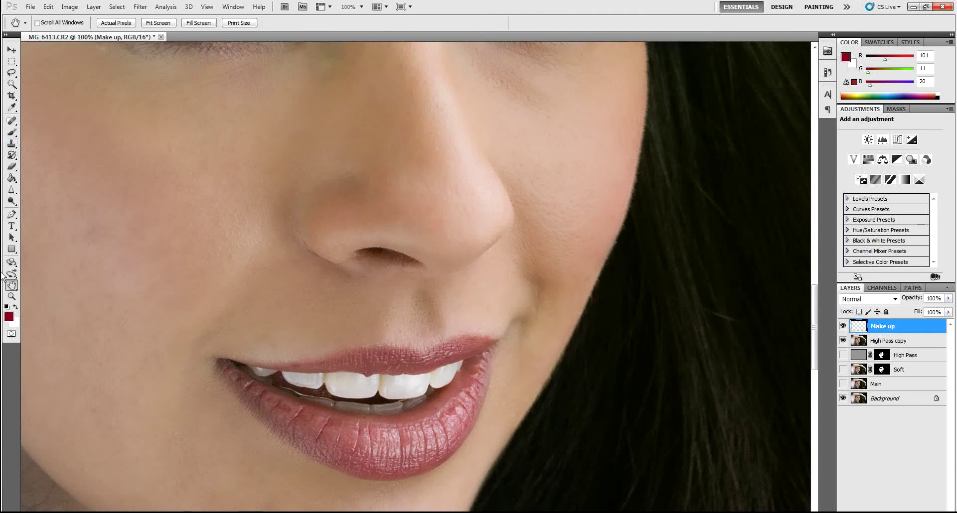
left_click(12, 133)
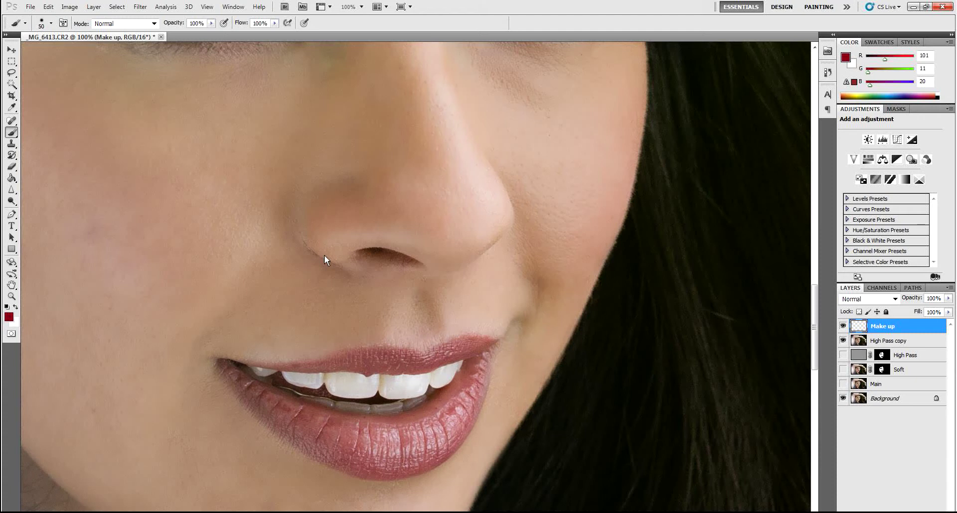
left_click_drag(428, 436, 446, 412)
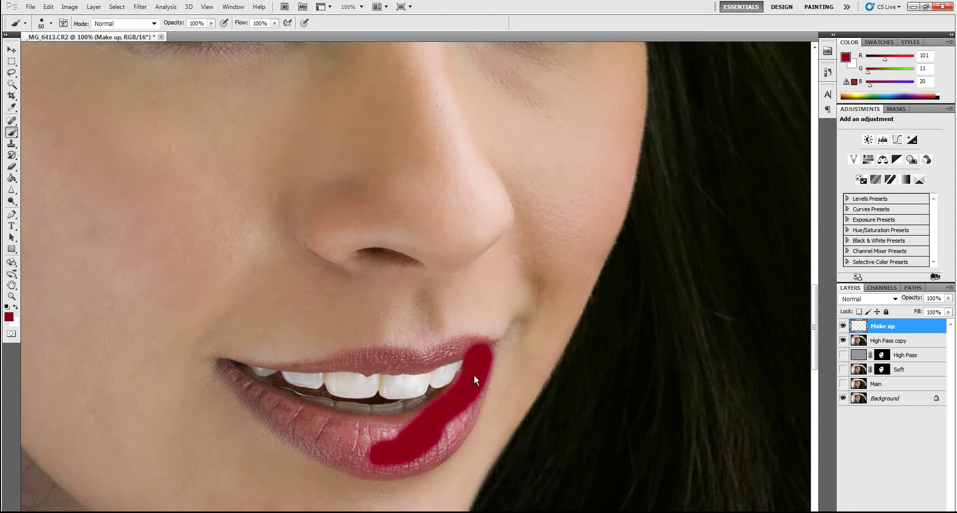
left_click_drag(452, 434, 399, 464)
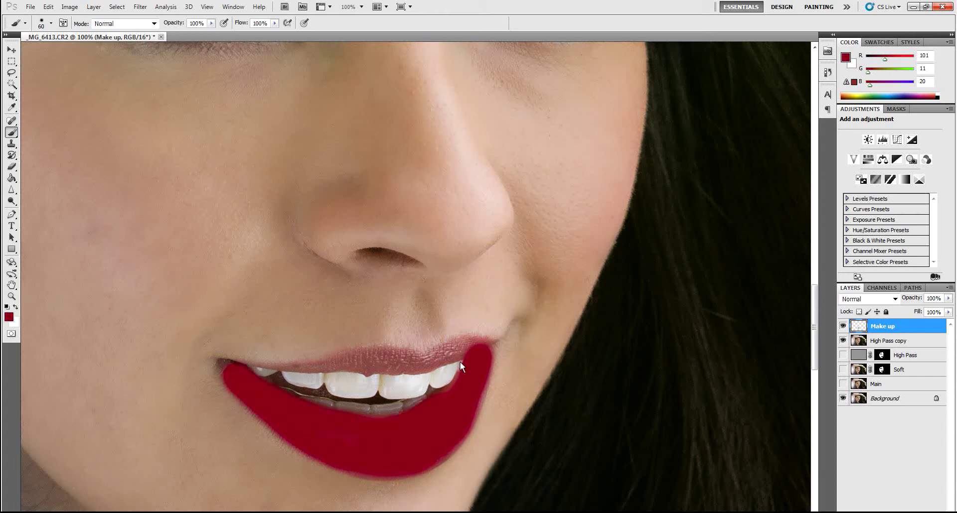
key("bracketleft")
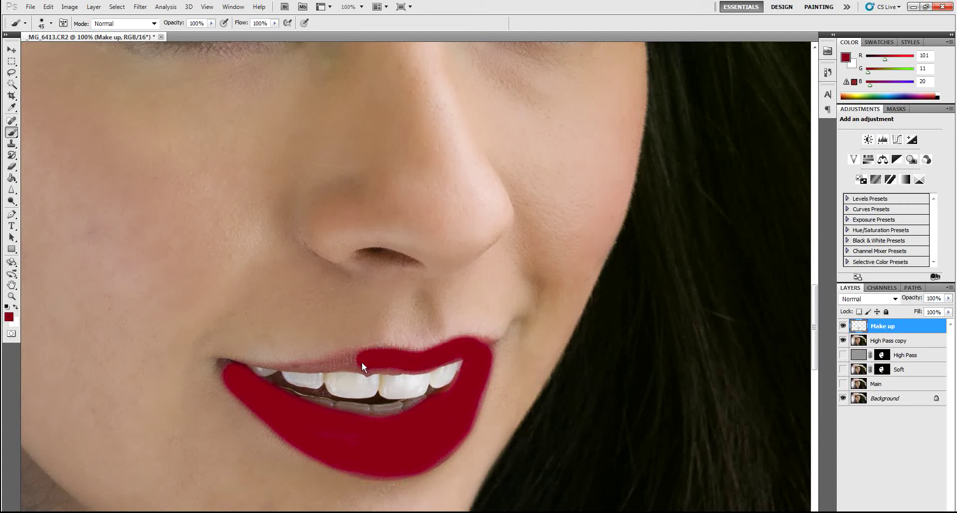
left_click_drag(361, 362, 342, 363)
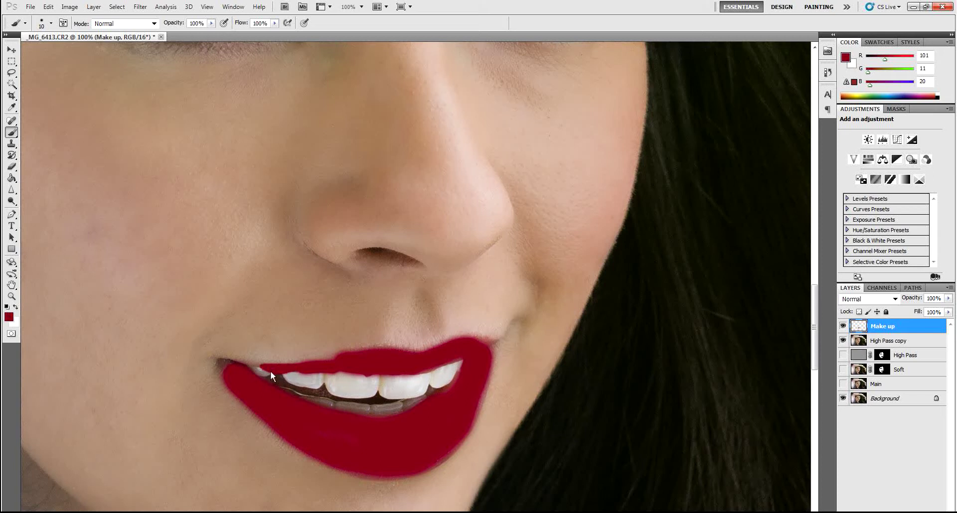
left_click_drag(255, 368, 251, 366)
Erase the red paint that spills onto the teeth with a 60 px Eraser
left_click(12, 167)
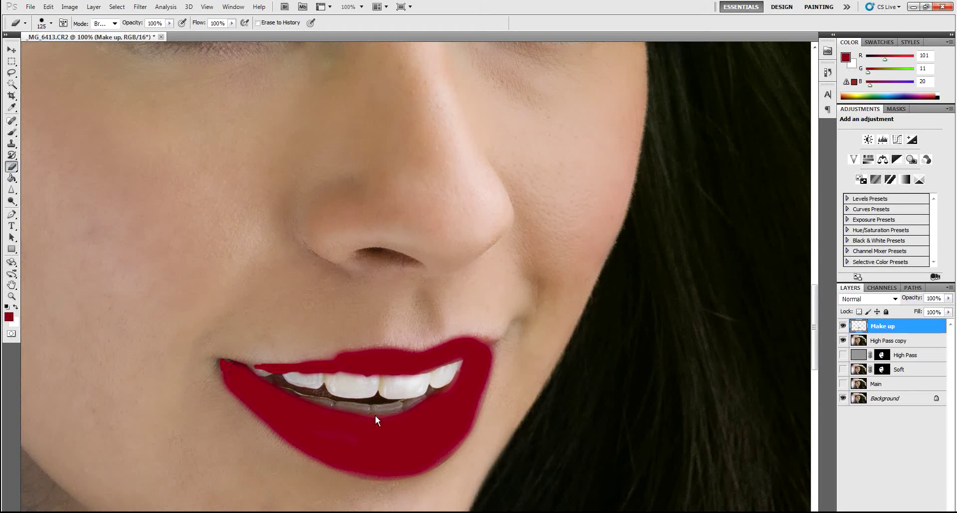
key("bracketleft")
key("bracketleft")
key("bracketleft")
key("bracketleft")
key("bracketleft")
mouse_move(352, 392)
left_mouse_down()
mouse_move(416, 397)
mouse_move(404, 397)
left_mouse_up()
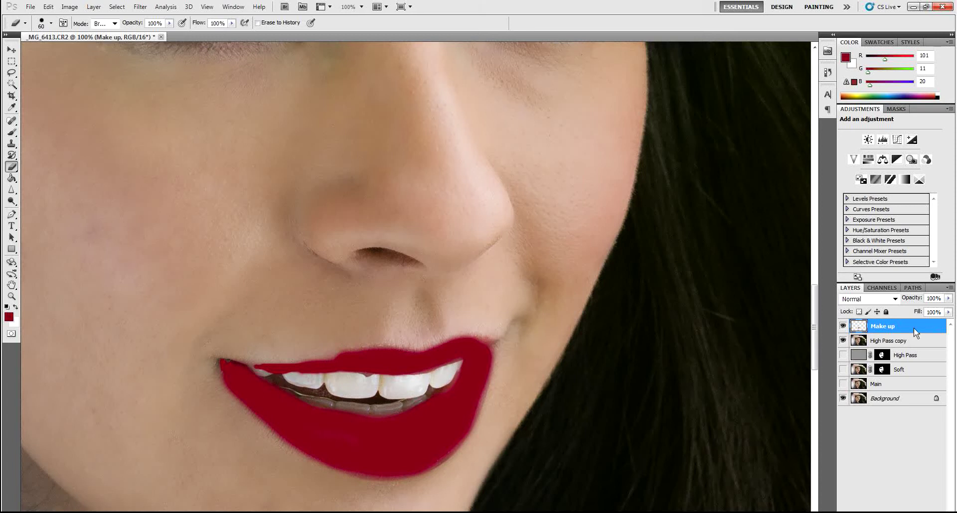
Set the Make up layer's blend mode to Soft Light and its opacity to 44%
left_click(866, 303)
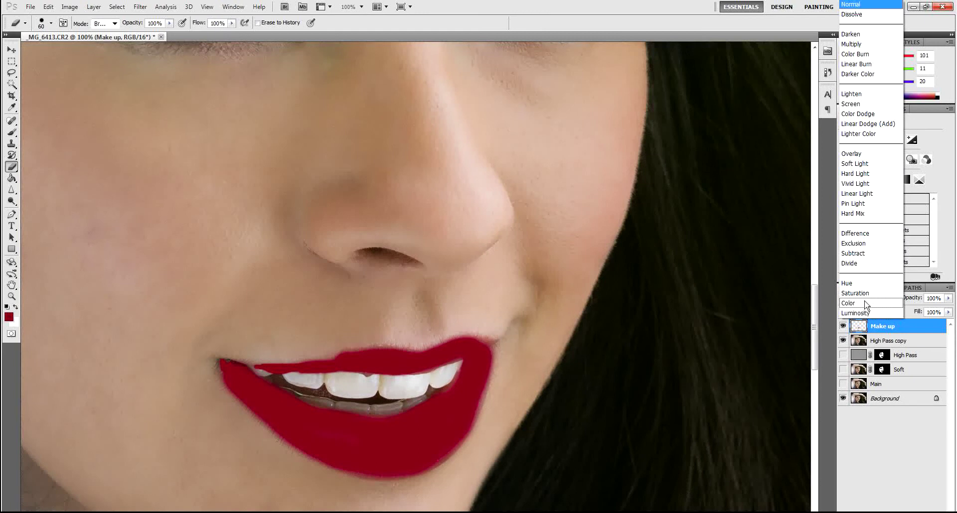
left_click(861, 172)
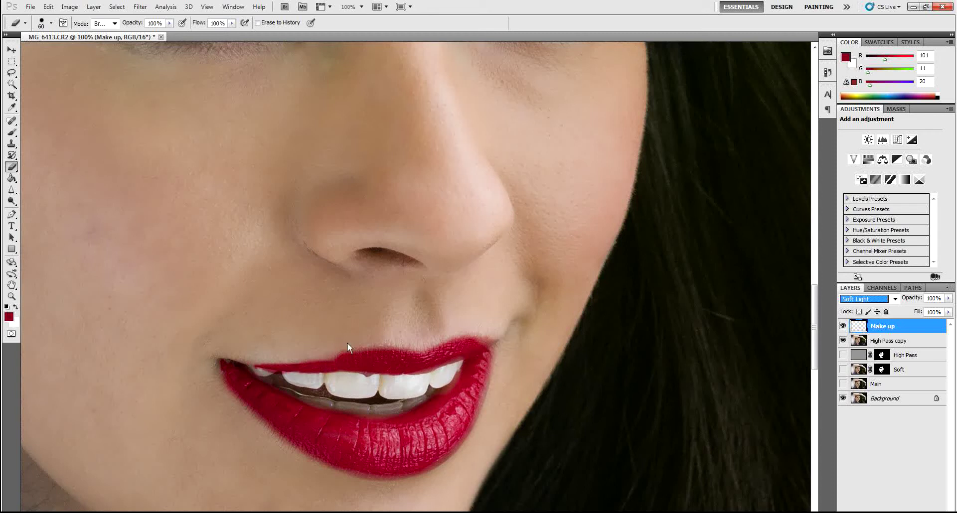
key("Escape")
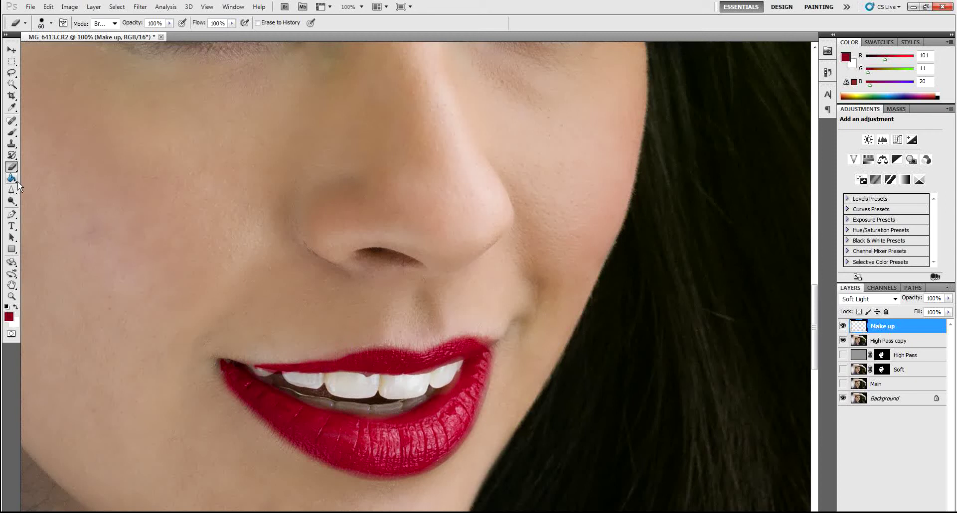
left_click(13, 133)
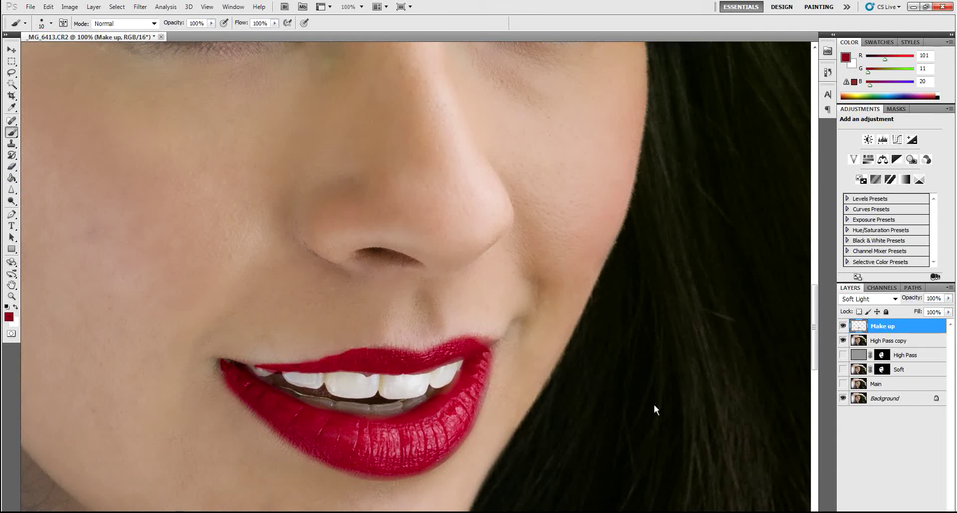
left_click(948, 298)
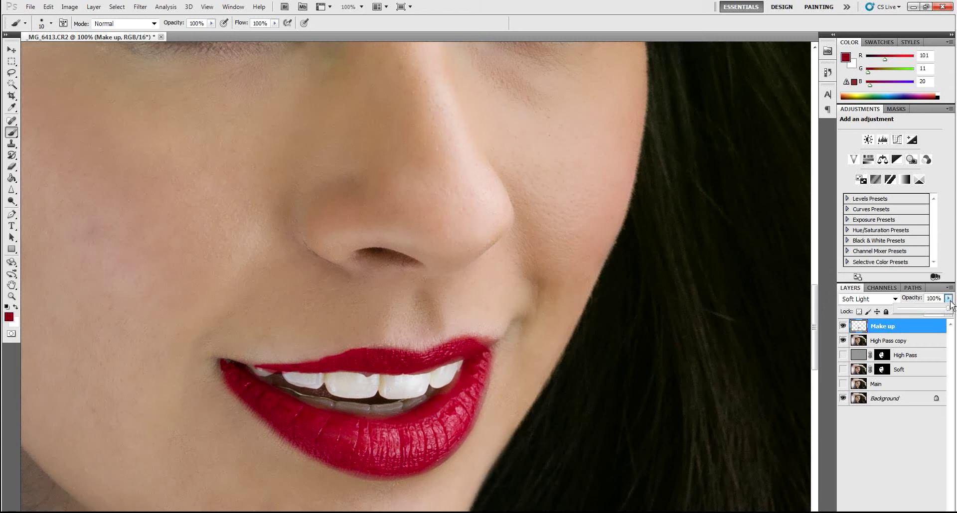
left_click_drag(947, 310, 919, 312)
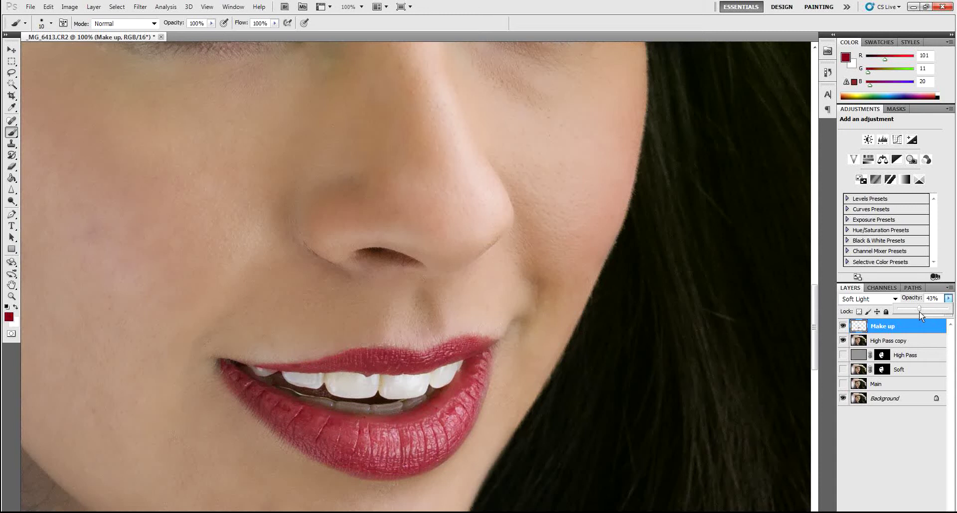
Colorize the lip paint with Hue/Saturation, trying other hues and settling on Hue 360 and Saturation 60
left_click(70, 6)
mouse_move(97, 37)
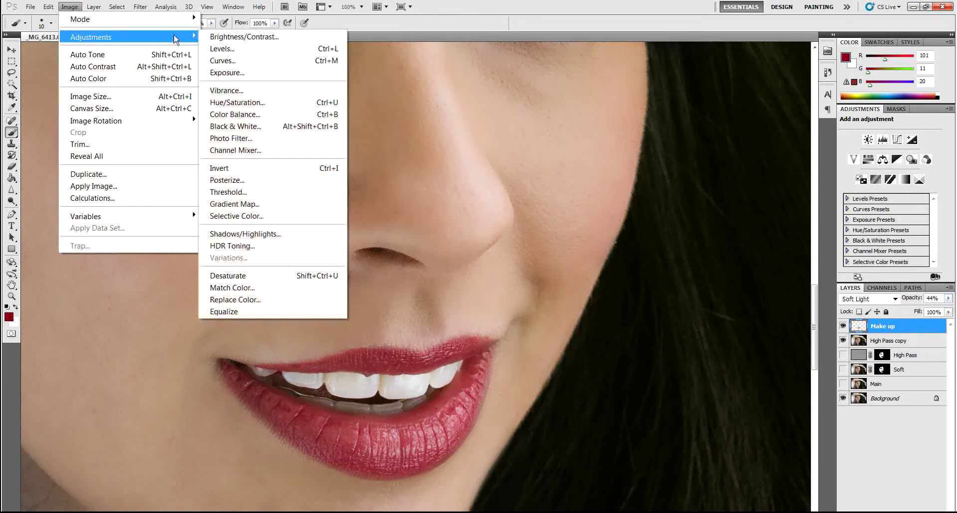
left_click(243, 102)
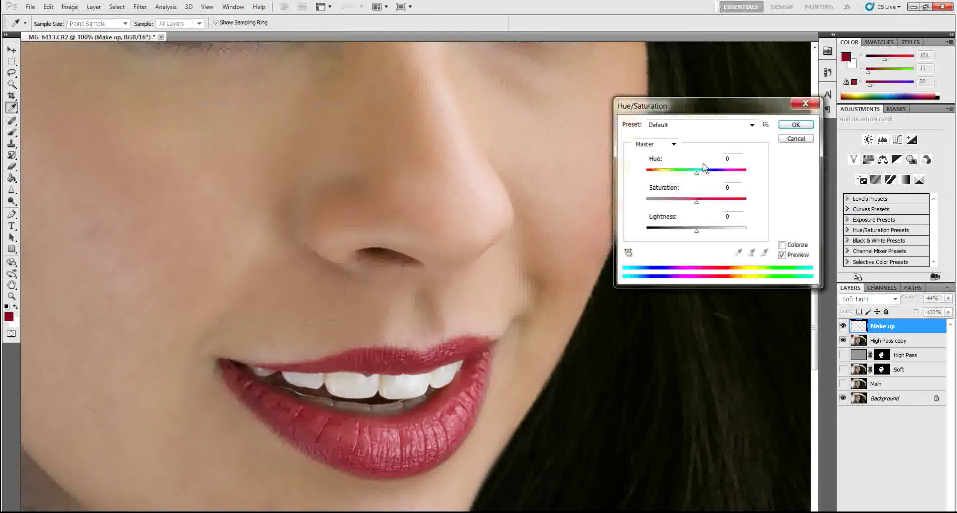
left_click(781, 244)
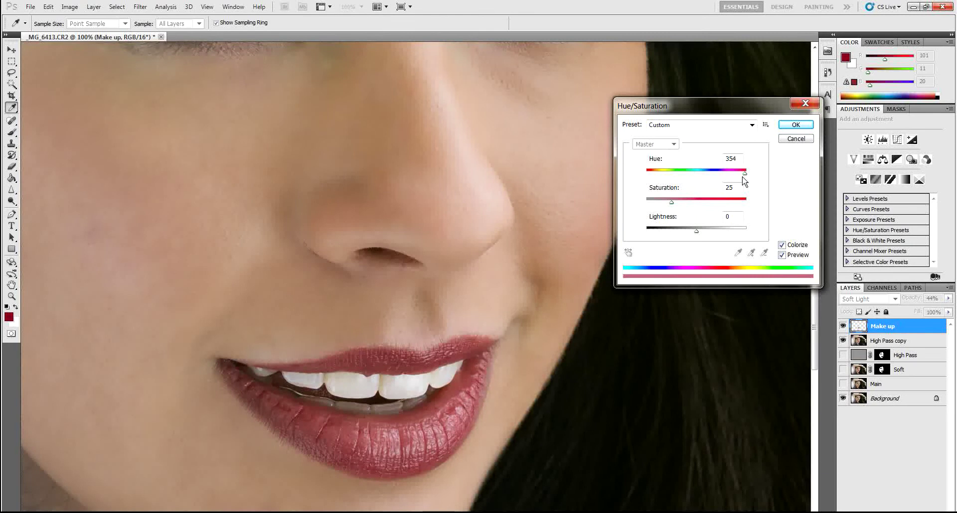
left_click_drag(744, 174, 695, 178)
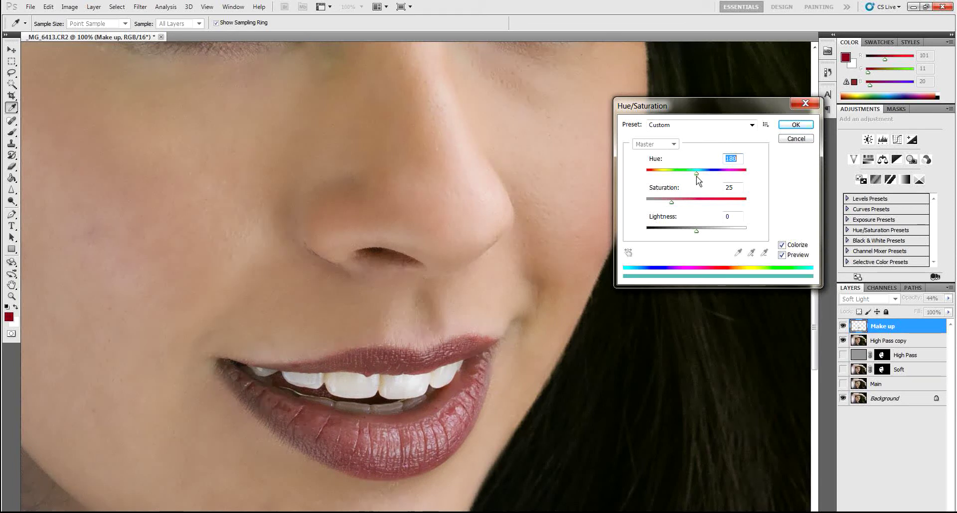
left_click_drag(696, 181, 734, 205)
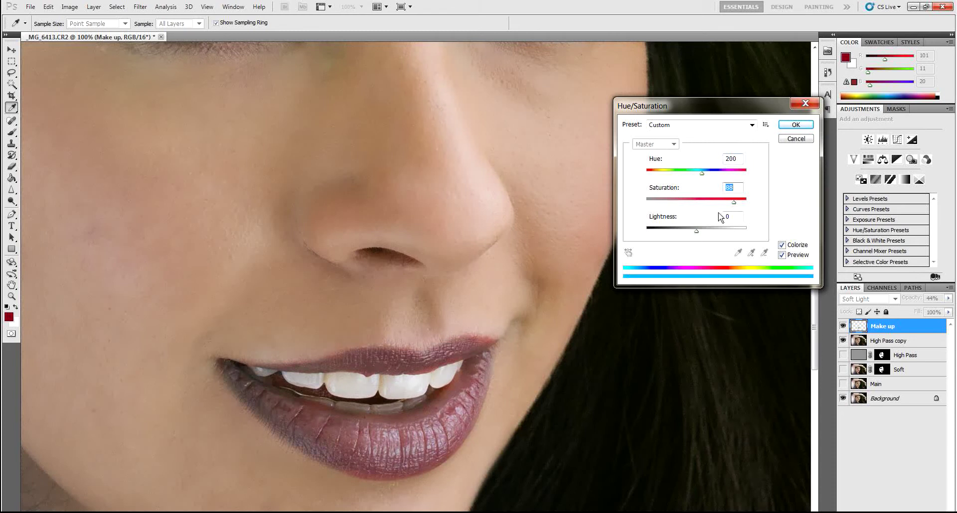
mouse_move(696, 232)
left_mouse_down()
mouse_move(732, 235)
mouse_move(681, 236)
mouse_move(697, 239)
left_mouse_up()
left_click_drag(703, 175, 694, 176)
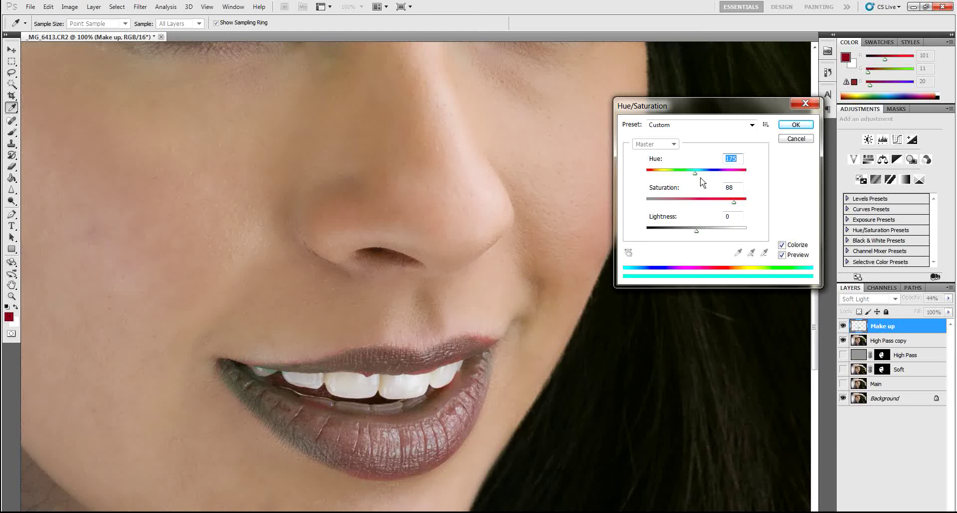
left_click_drag(696, 175, 708, 209)
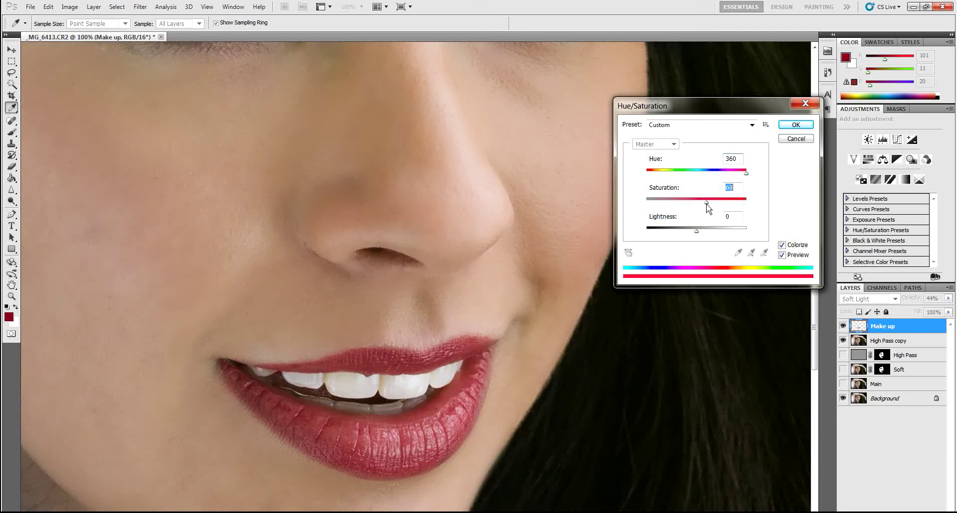
left_click(795, 125)
Set the Make up layer's opacity to 33% and check the lip colour on the whole portrait
left_click_drag(948, 298, 916, 313)
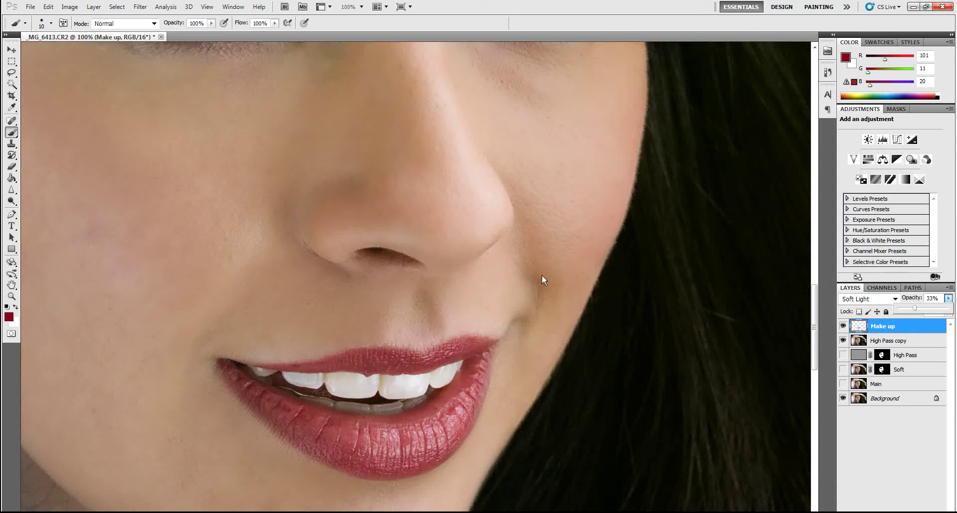
left_click(11, 285)
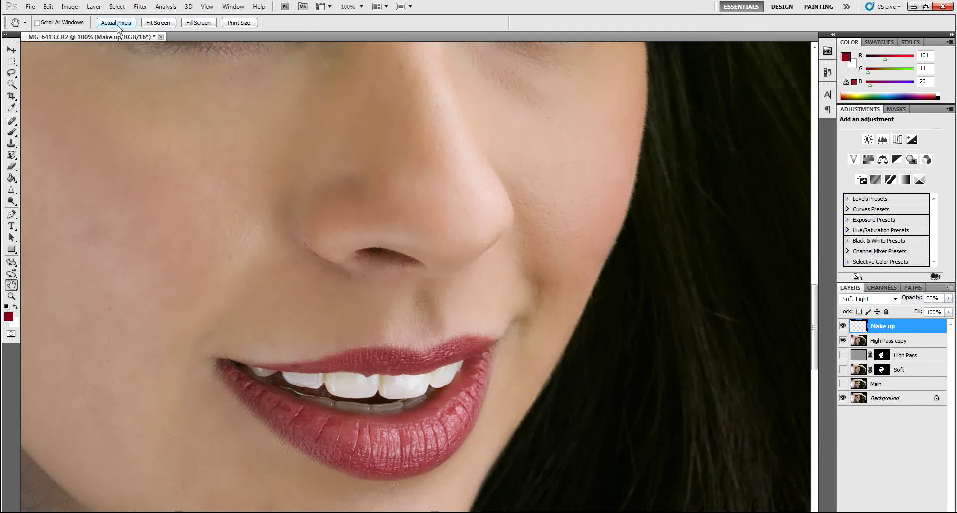
left_click(156, 23)
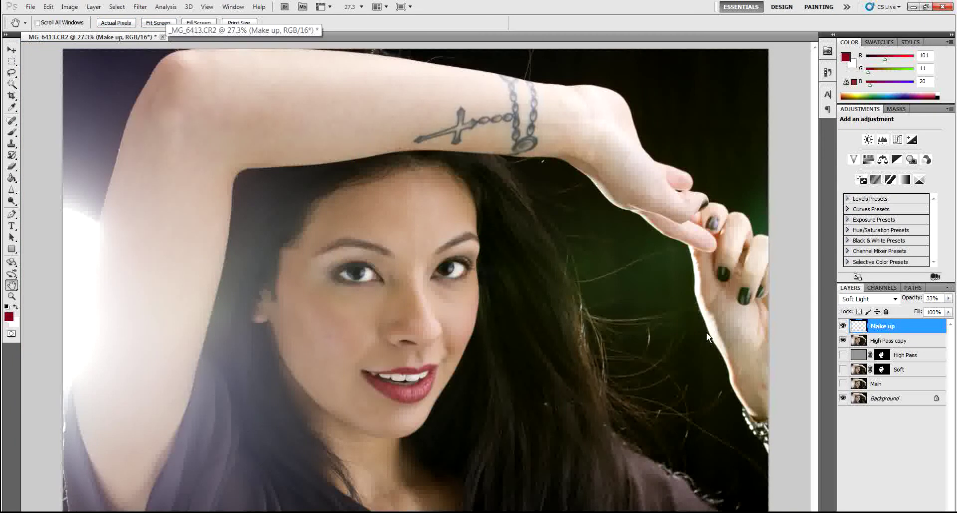
Duplicate the Make up and High Pass copy layers together within the same document
left_click(884, 342, "shift")
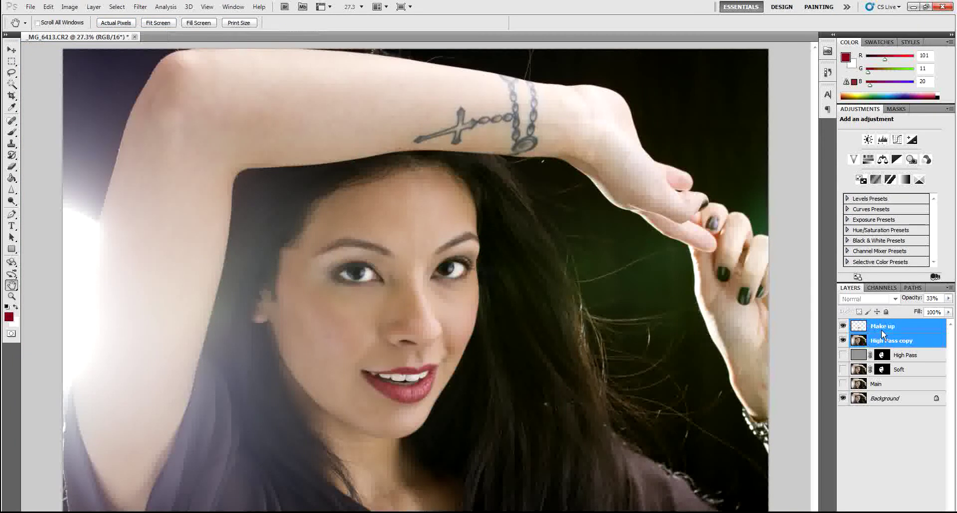
right_click(881, 330)
left_click(829, 114)
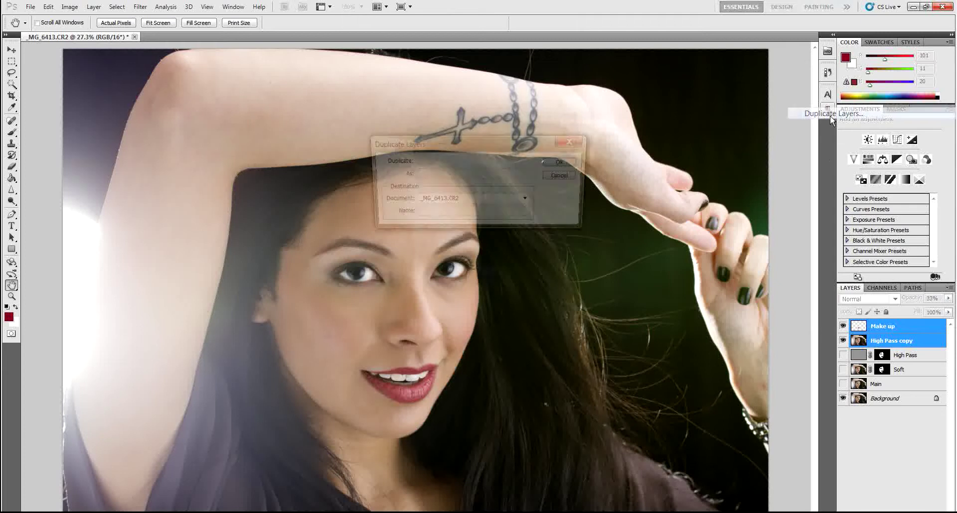
key("Return")
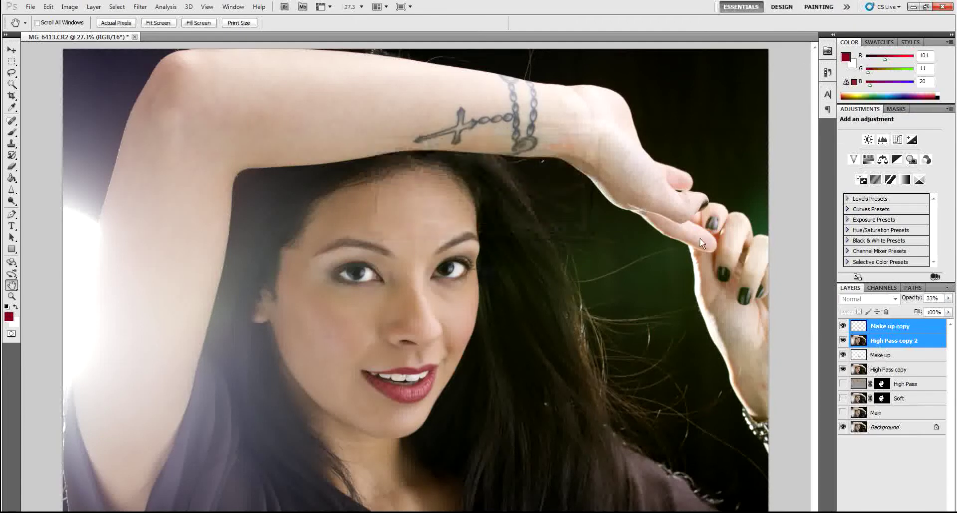
Merge the selected Make up copy and High Pass copy 2 layers into one layer
right_click(891, 336)
left_click(829, 302)
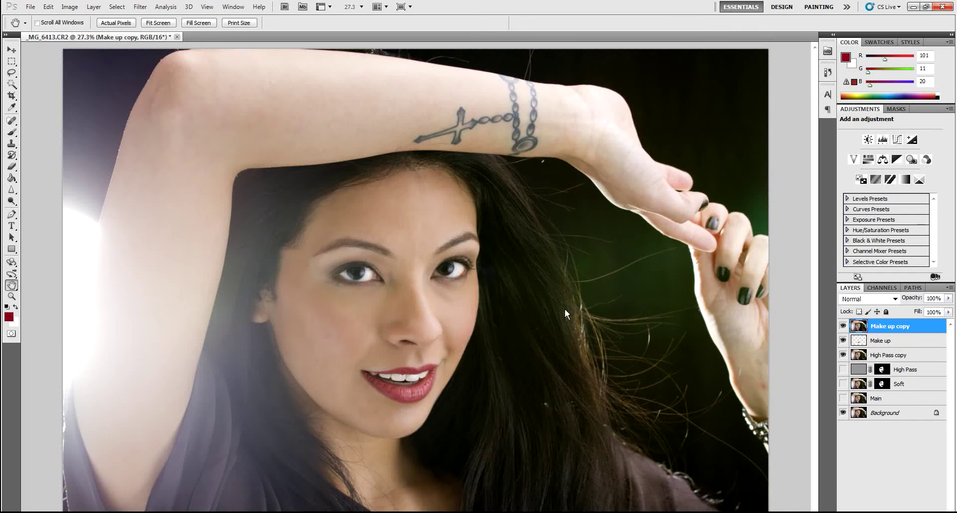
Darken the woman's hair on the merged layer with the Burn tool, using the Shadows range at 12% exposure
left_click(11, 202)
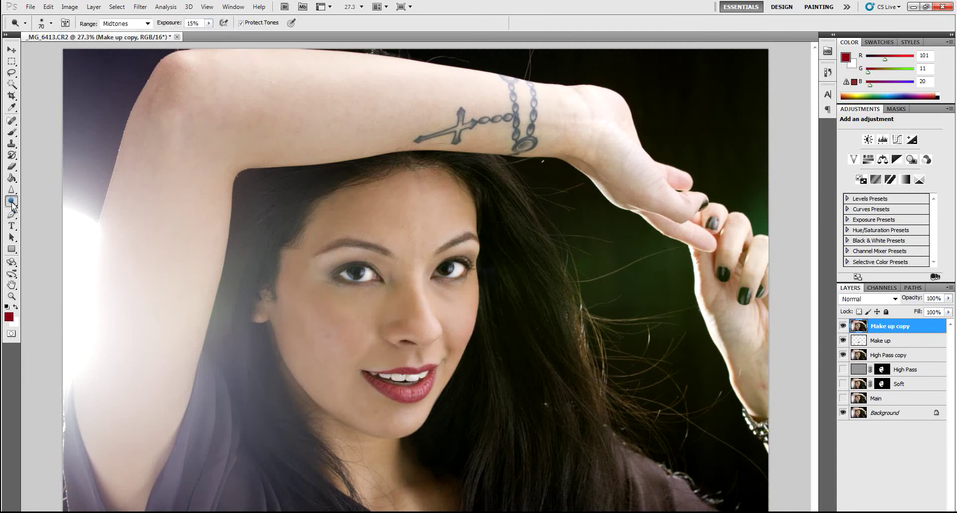
right_click(12, 204)
left_click(42, 211)
left_click(209, 23)
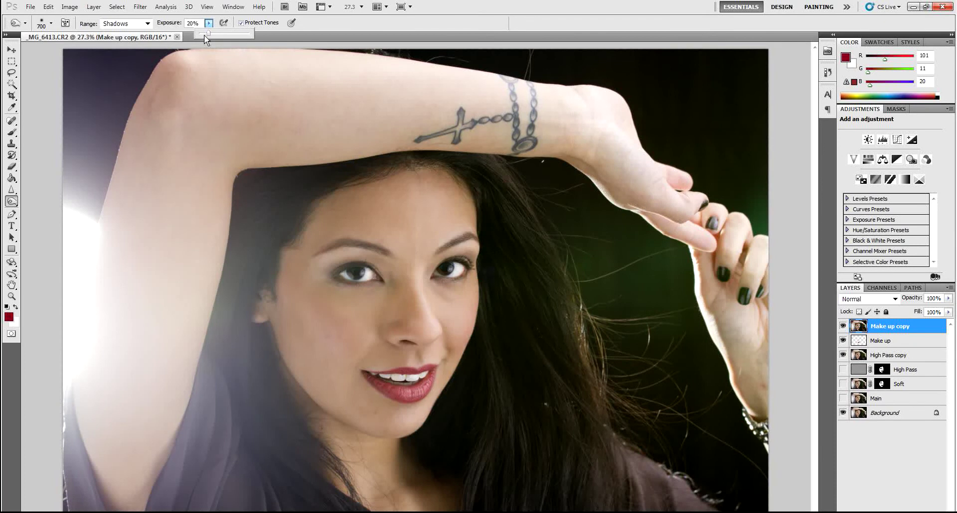
left_click_drag(207, 34, 204, 34)
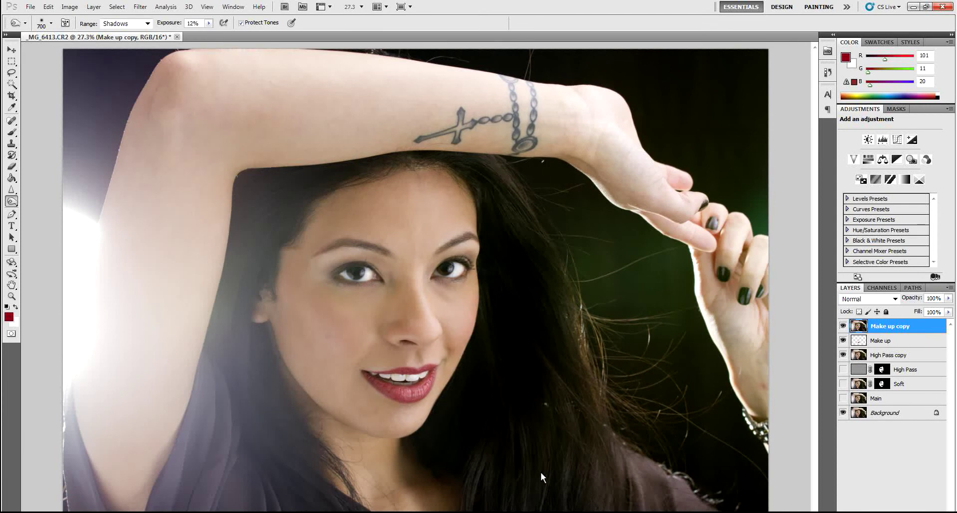
mouse_move(265, 463)
left_mouse_down()
mouse_move(286, 475)
mouse_move(247, 383)
mouse_move(241, 340)
left_mouse_up()
mouse_move(263, 221)
left_mouse_down()
mouse_move(334, 149)
mouse_move(256, 256)
mouse_move(236, 372)
left_mouse_up()
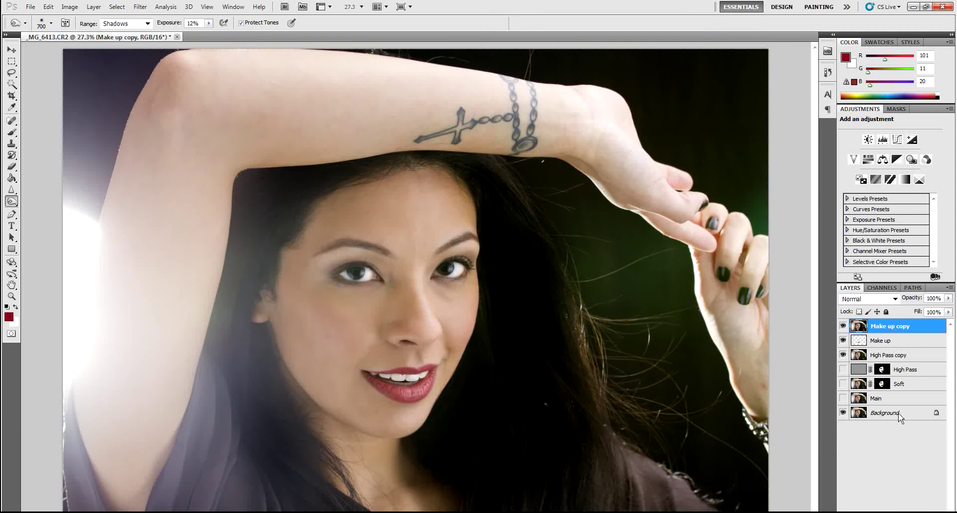
left_click(949, 312)
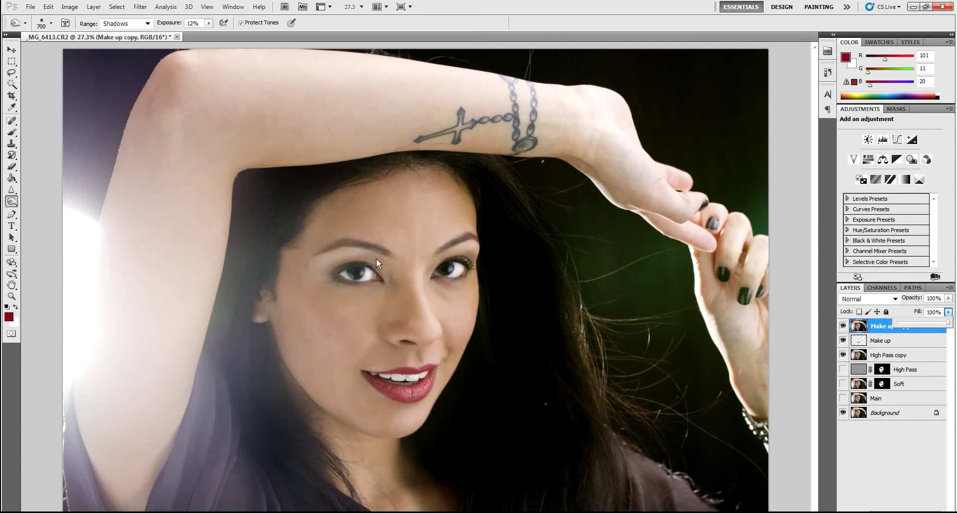
left_click(48, 7)
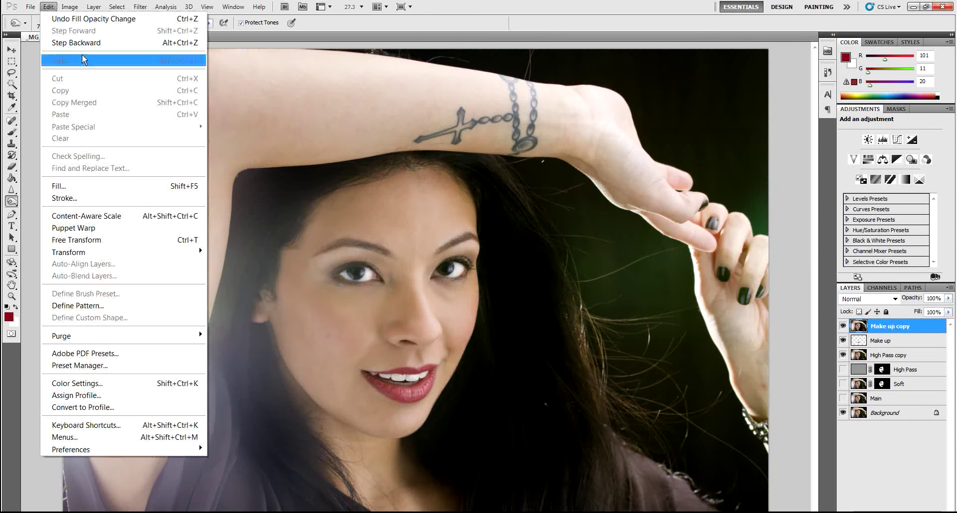
left_click(49, 5)
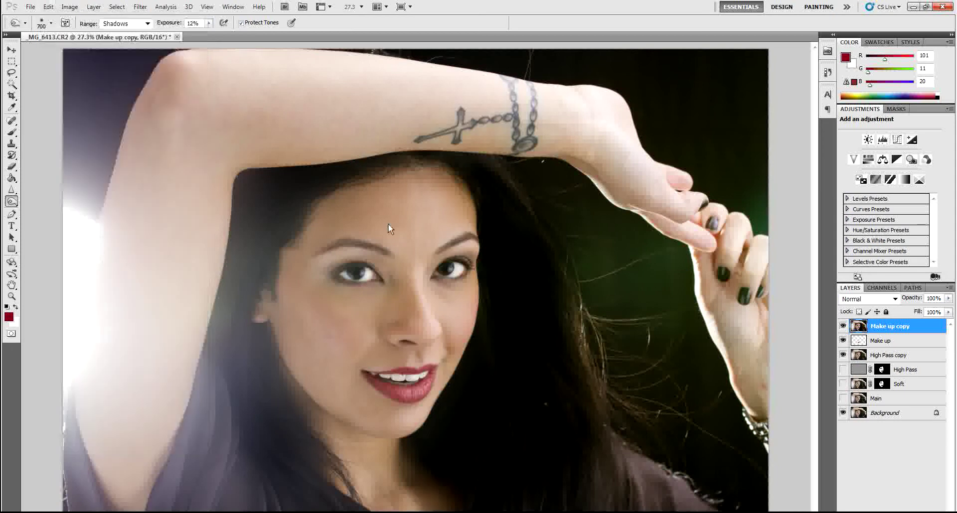
left_click(474, 297)
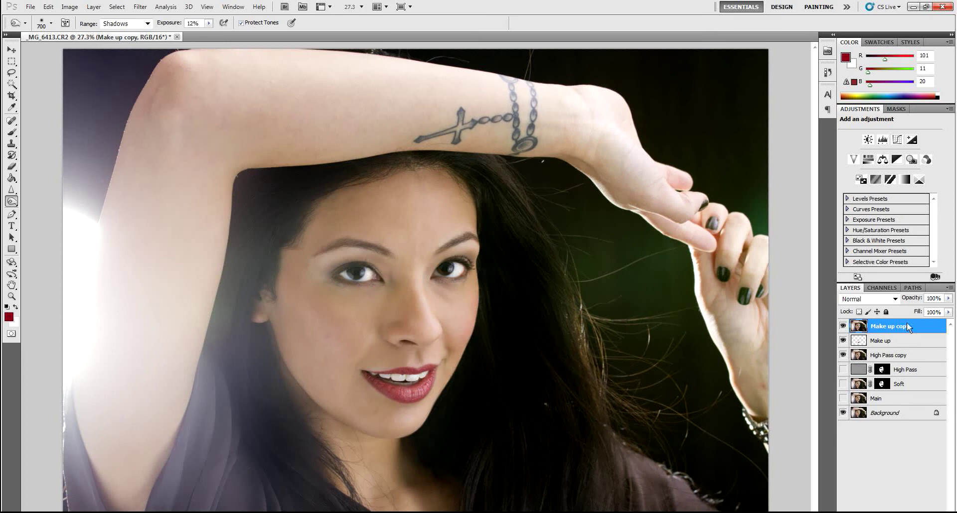
Duplicate the Make up copy, Make up and High Pass copy layers together and merge the duplicates into one layer
left_click(888, 357, "shift")
right_click(890, 360)
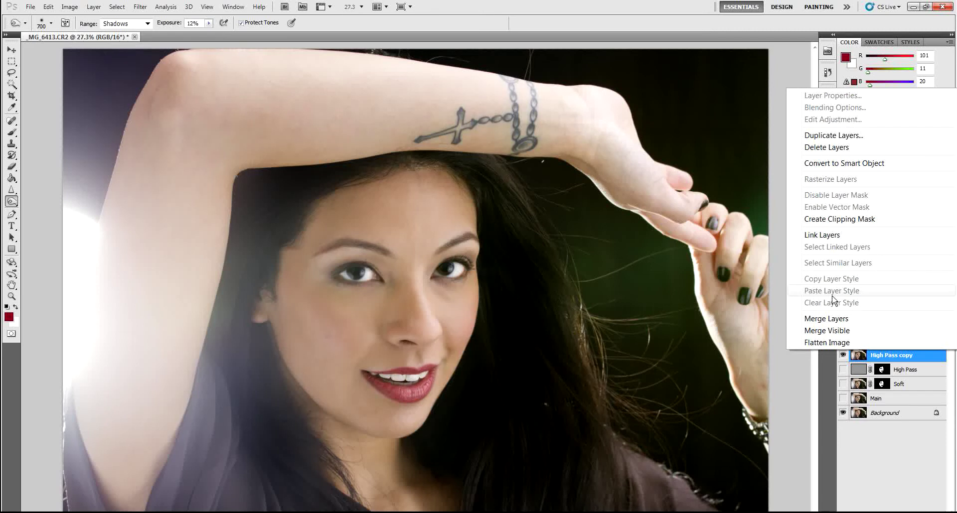
left_click(833, 135)
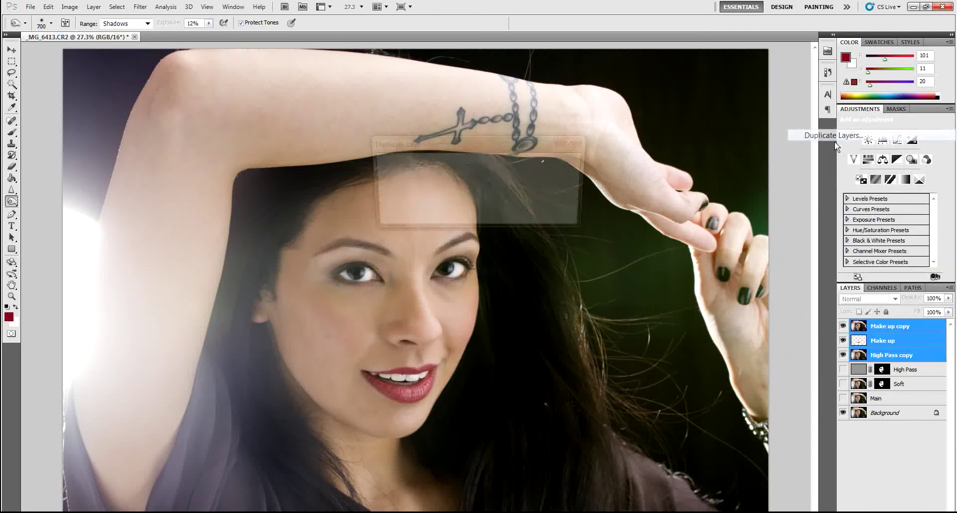
key("Return")
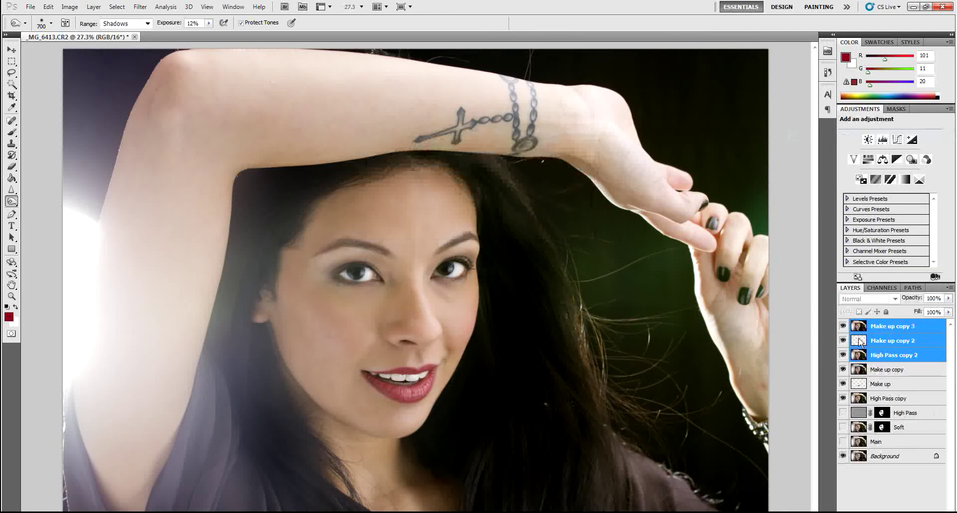
right_click(884, 351)
left_click(826, 319)
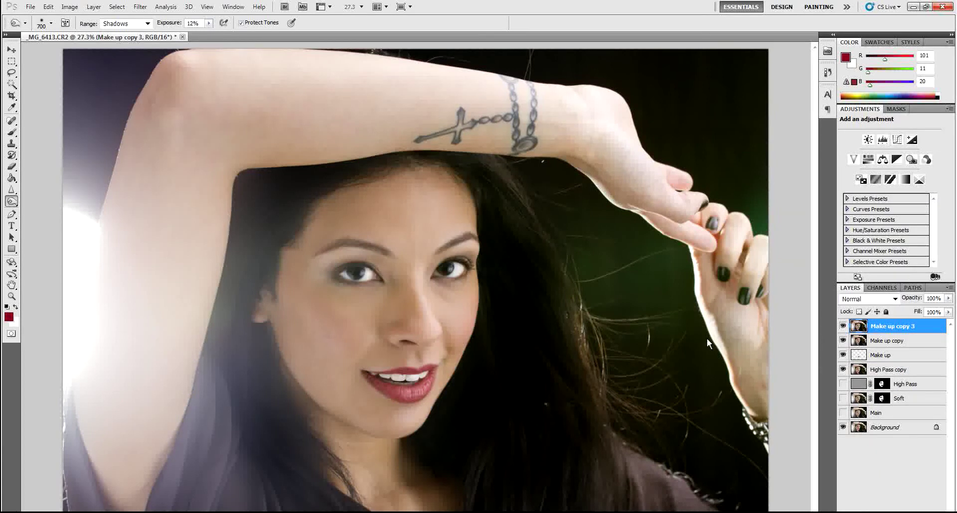
Hide the Make up copy, Make up and High Pass copy layers, and toggle Make up copy 3 to compare before and after
left_click_drag(842, 342, 842, 356)
left_click(843, 369)
left_click(843, 327)
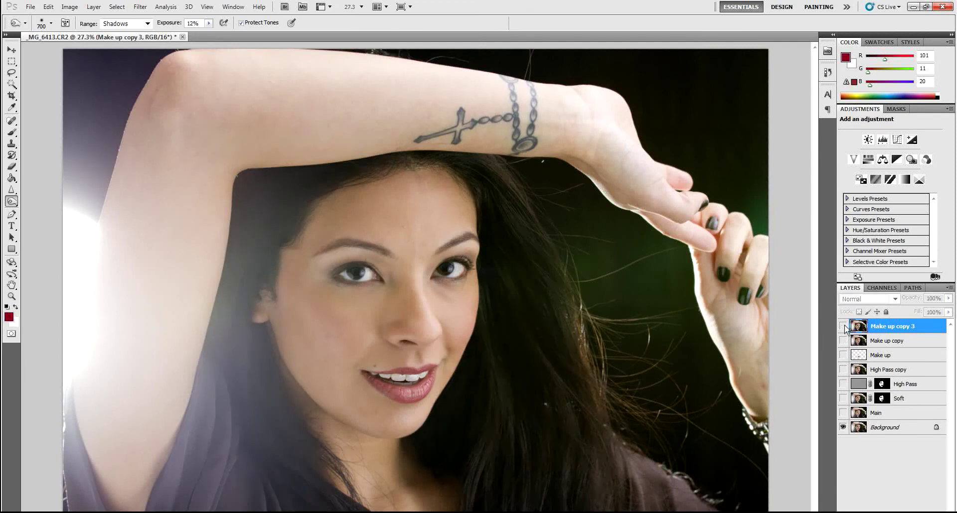
left_click(843, 327)
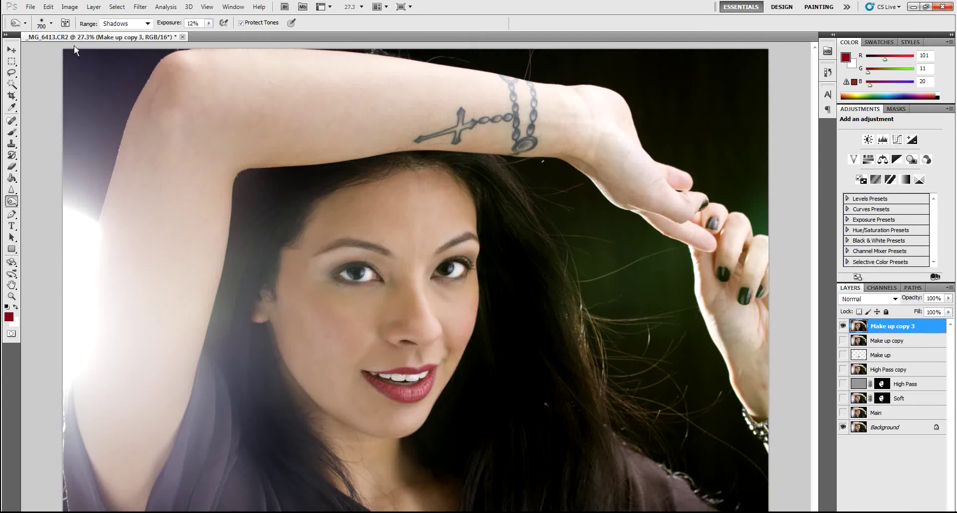
Extend the canvas to the left by setting its width to 43.2 inches with the anchor at middle right
left_click(70, 7)
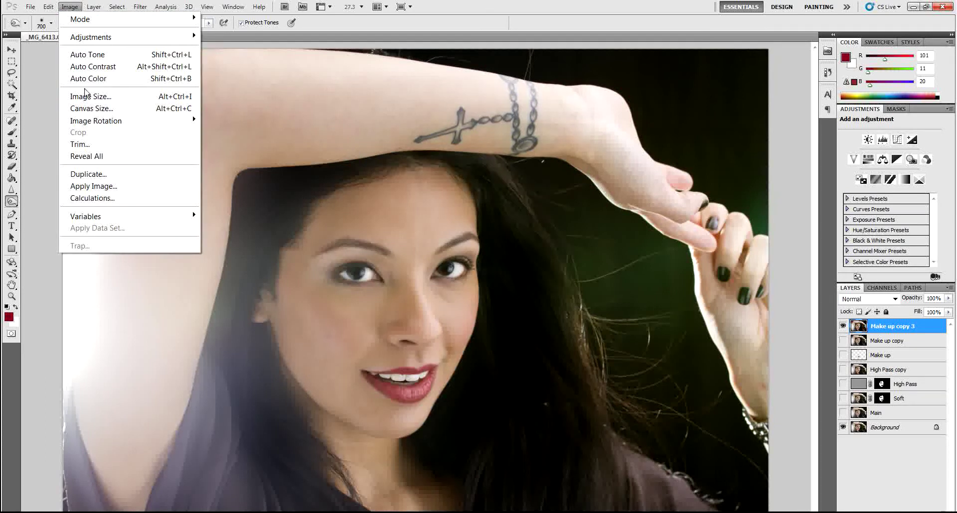
left_click(89, 108)
left_click(472, 182)
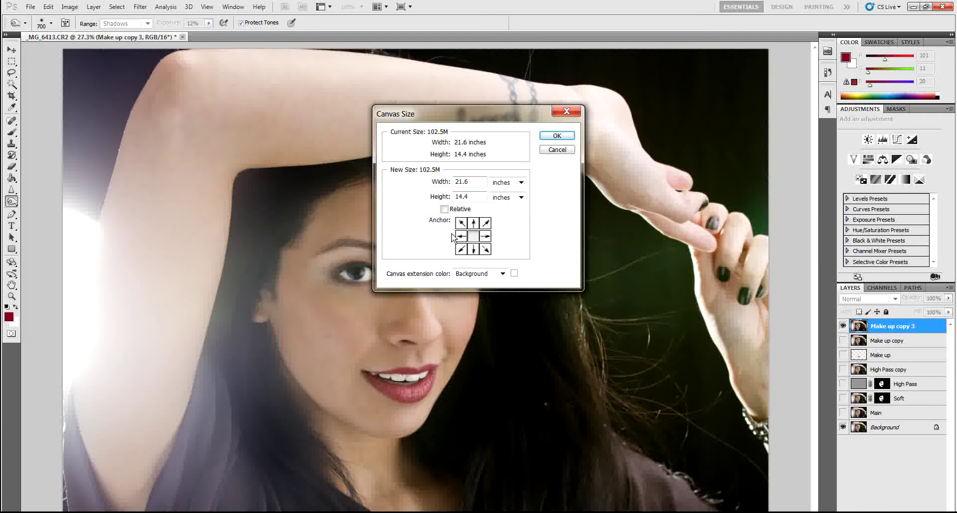
left_click(484, 236)
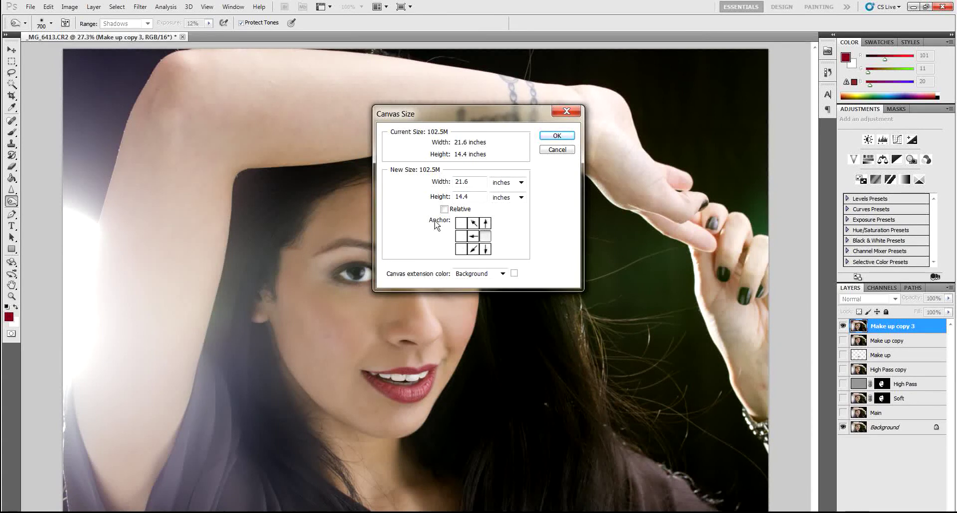
double_click(474, 183)
type("43.2")
key("Return")
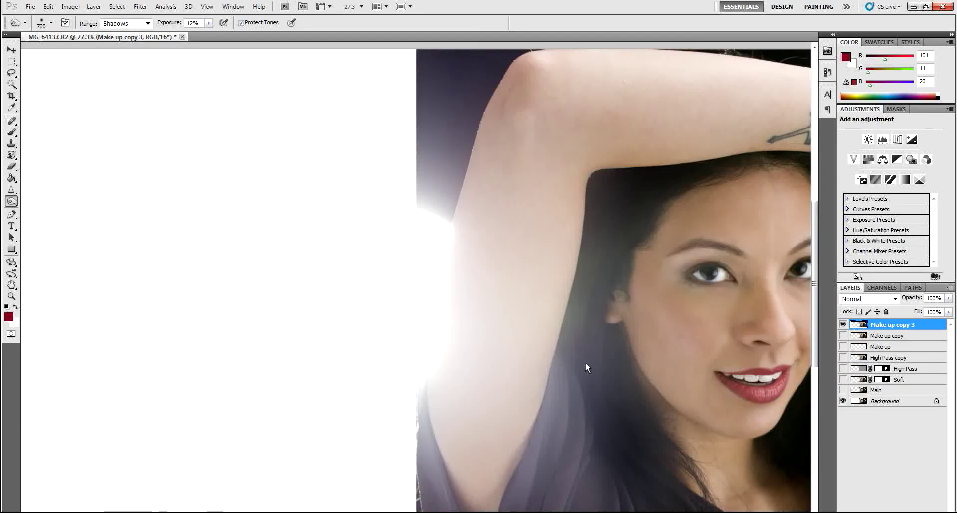
Duplicate the Background layer and move the copy into the blank left half of the canvas, beside the retouched portrait
left_click(11, 285)
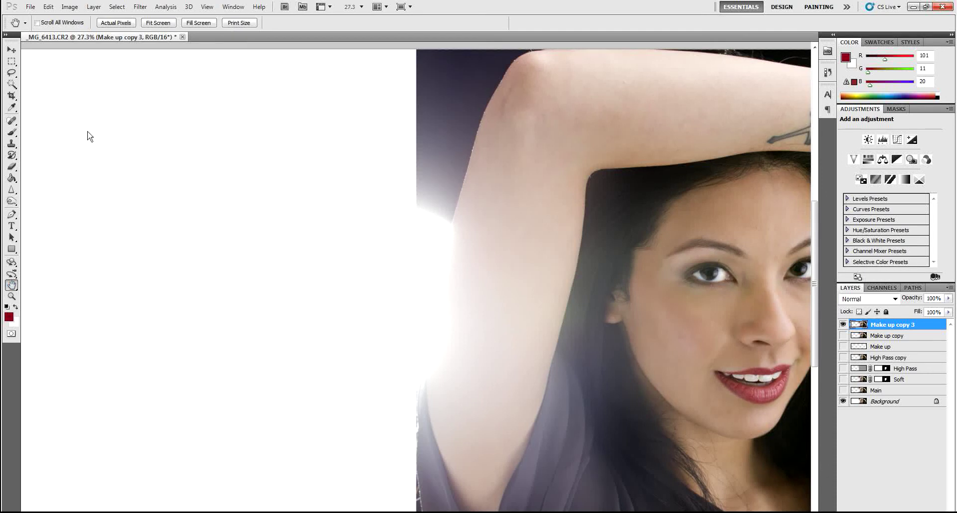
left_click(149, 23)
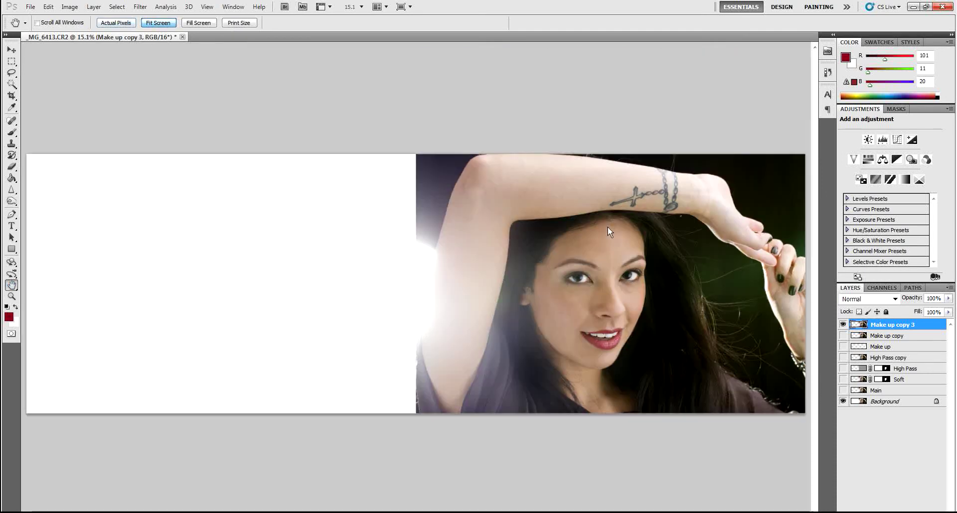
left_click(882, 401)
right_click(882, 401)
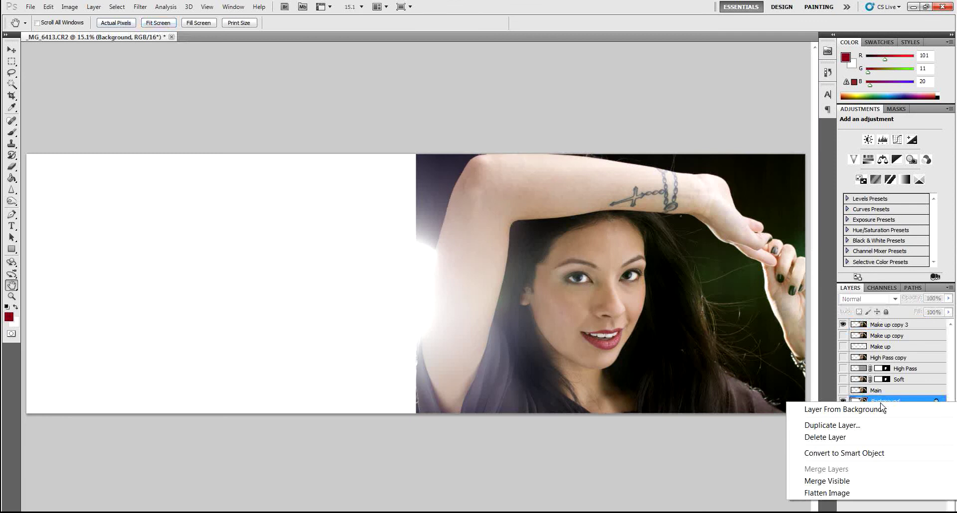
left_click(835, 425)
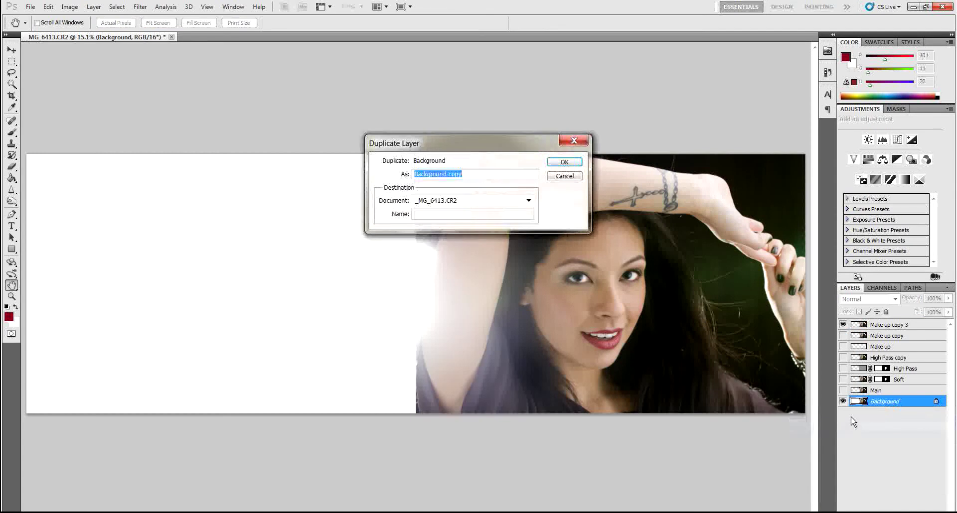
key("Return")
key("ctrl+t")
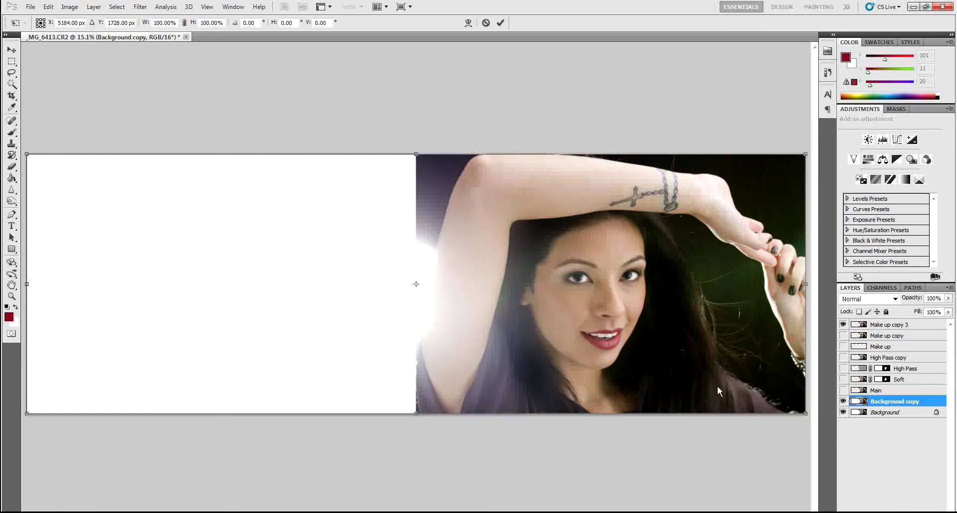
left_click_drag(686, 350, 296, 349)
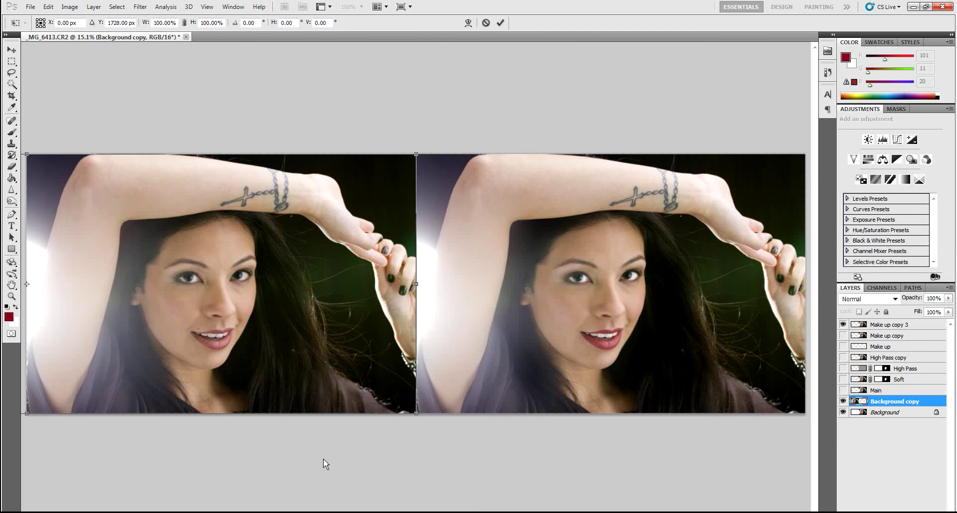
key("h")
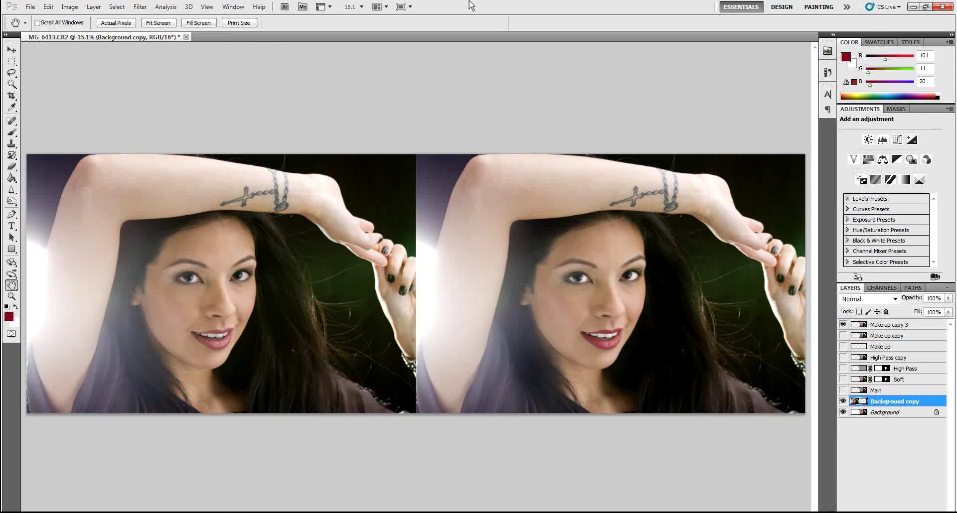
Minimize Photoshop to return to the portrait in Lightroom
left_click(912, 7)
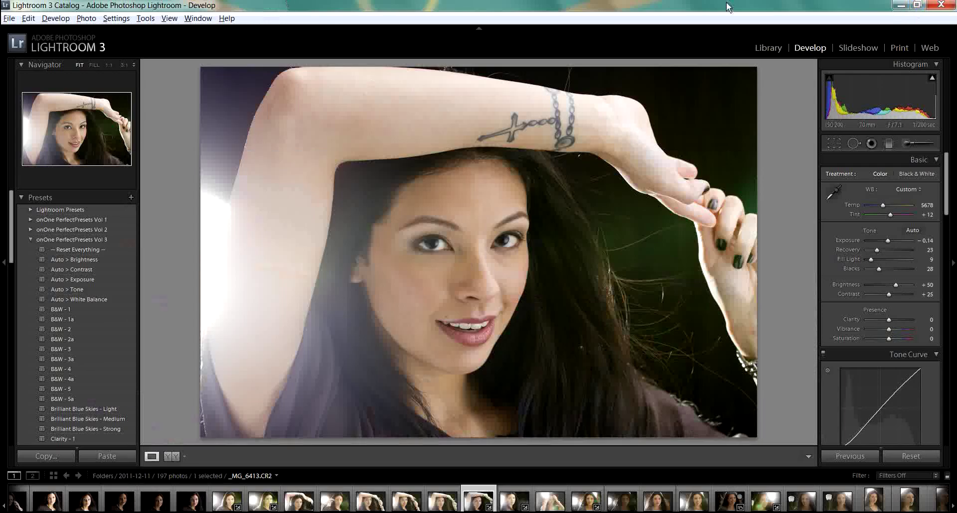